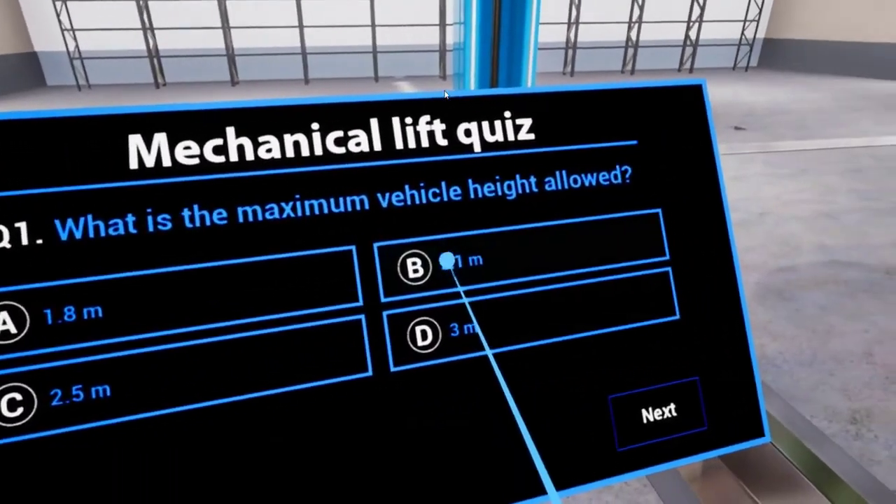
Answer the vehicle-height question with 2.1 m and advance to the next question.
left_click(447, 262)
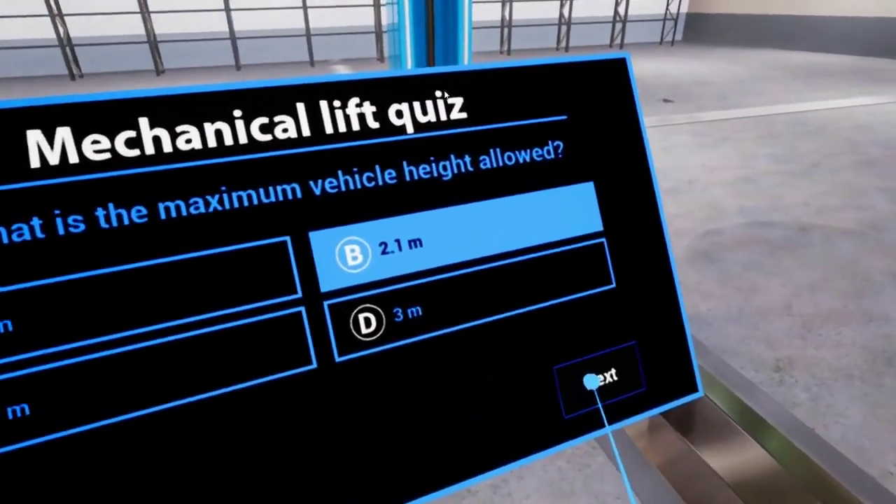
left_click(594, 380)
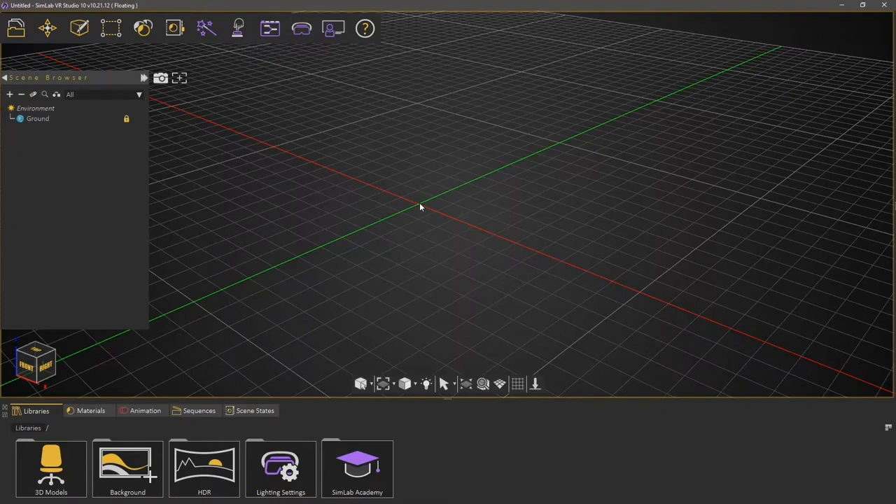
Load the lift-garage environment from SimLab Academy > Evaluation into the viewport.
double_click(373, 466)
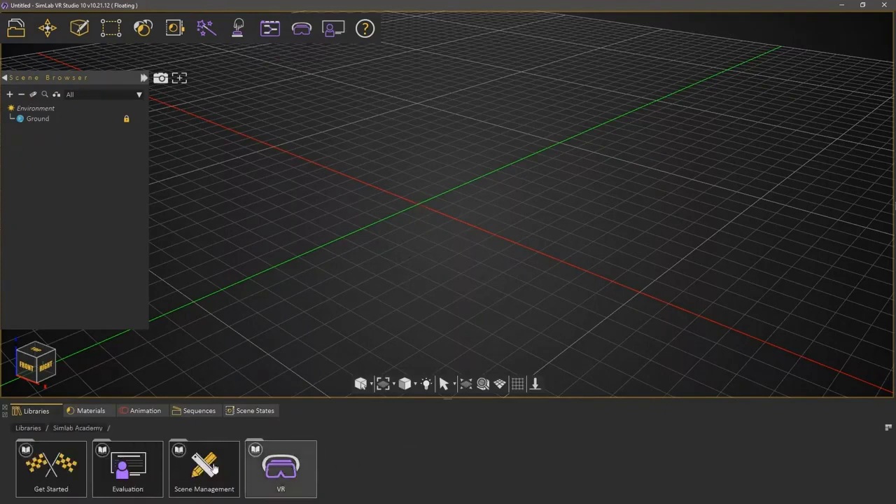
double_click(138, 470)
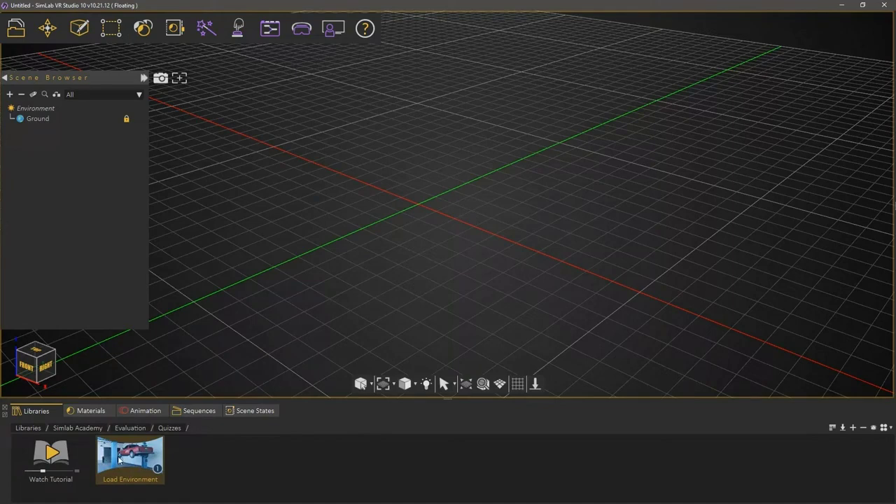
left_click_drag(119, 460, 411, 231)
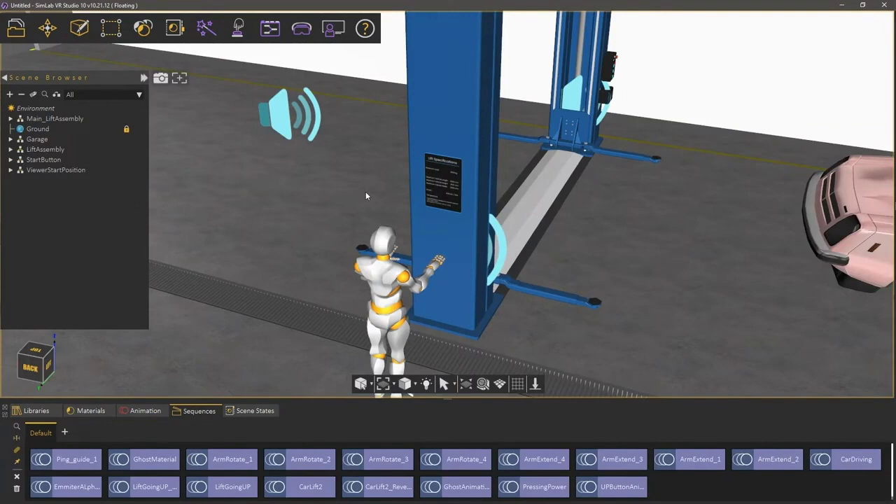
left_click(270, 28)
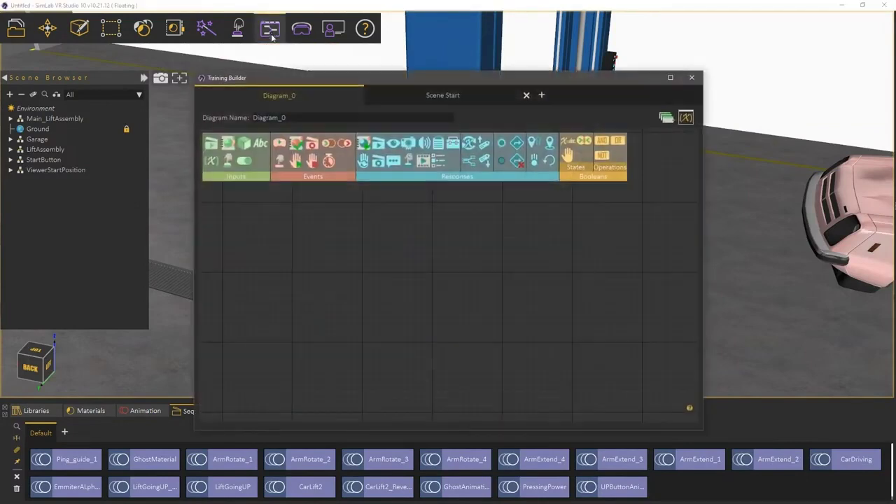
left_click(385, 96)
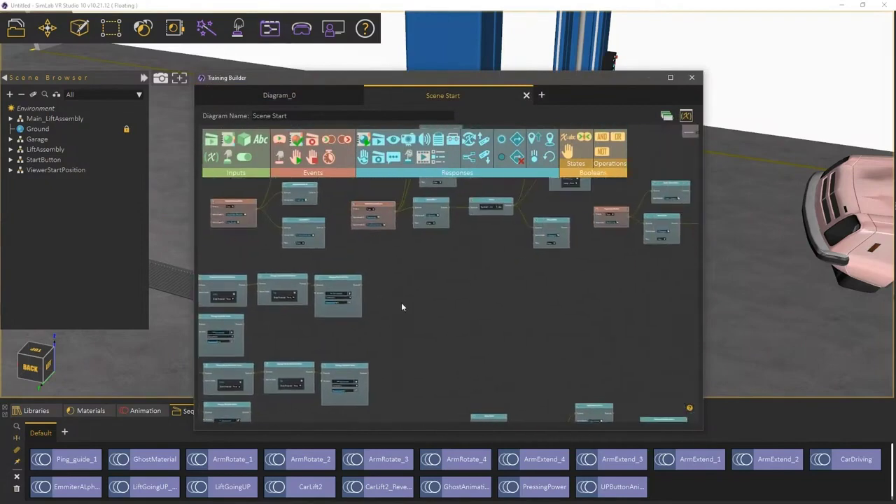
left_click(692, 78)
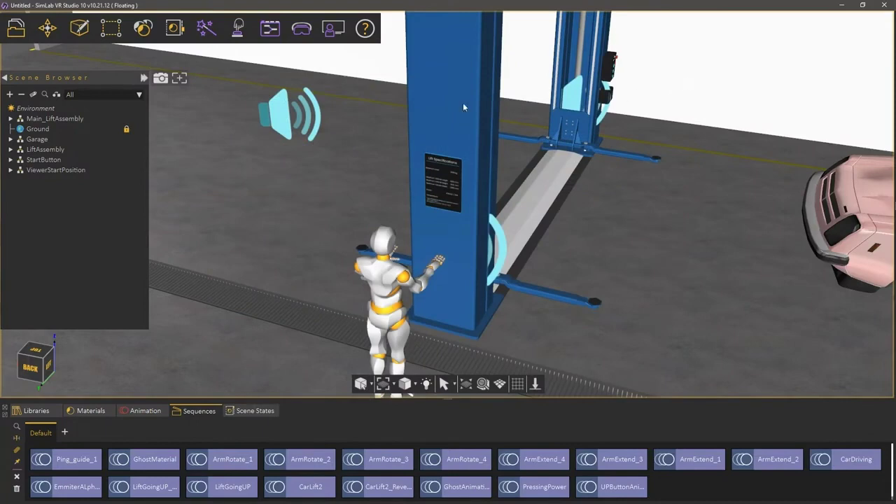
Show the garage scene in the VR Viewer using PC VR mode.
left_click(302, 33)
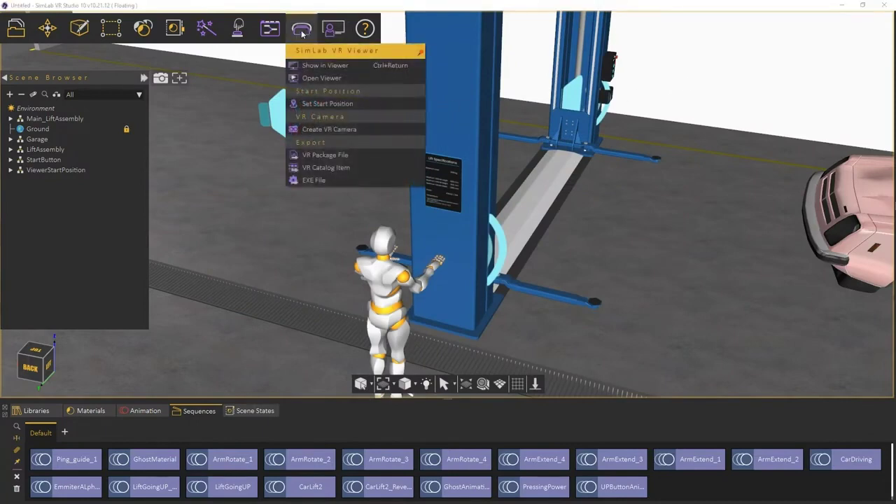
left_click(313, 65)
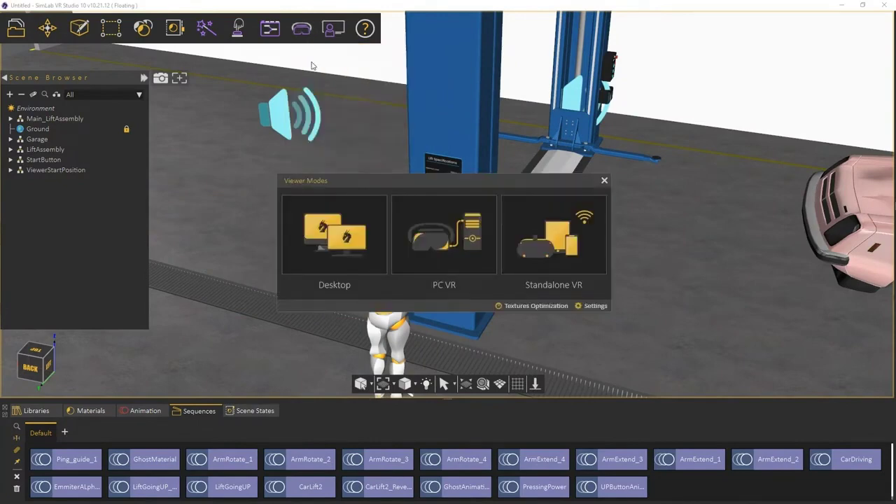
left_click(431, 243)
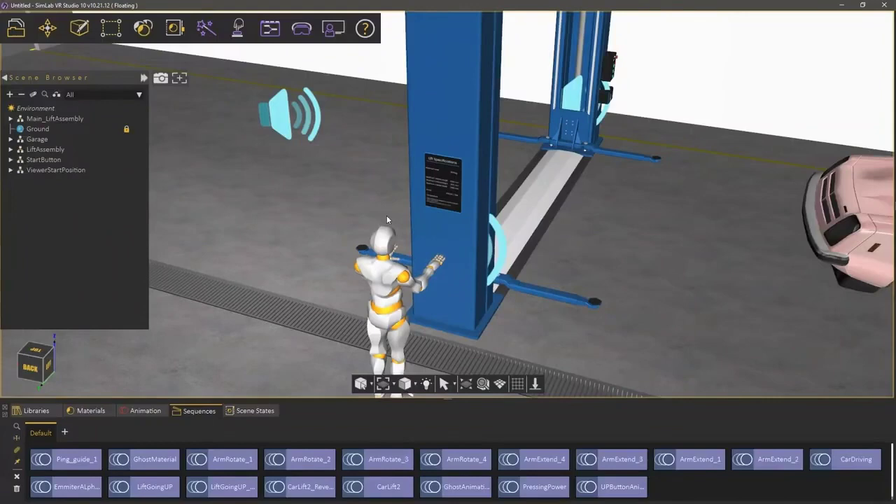
Create a new quiz and snap its panel onto the lift post.
left_click(334, 34)
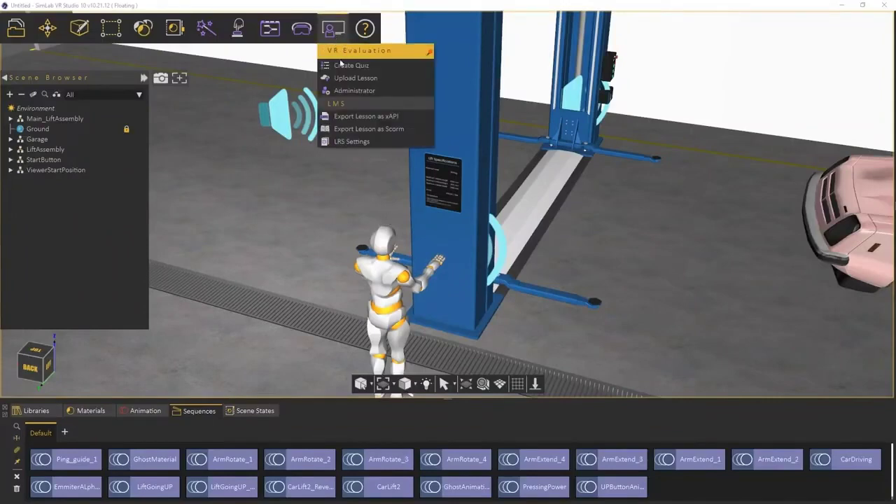
left_click(344, 65)
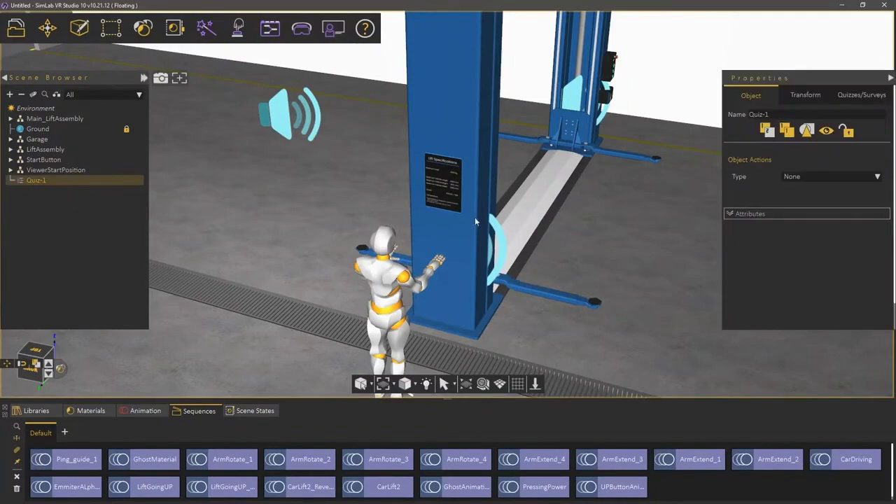
left_click_drag(475, 223, 136, 371)
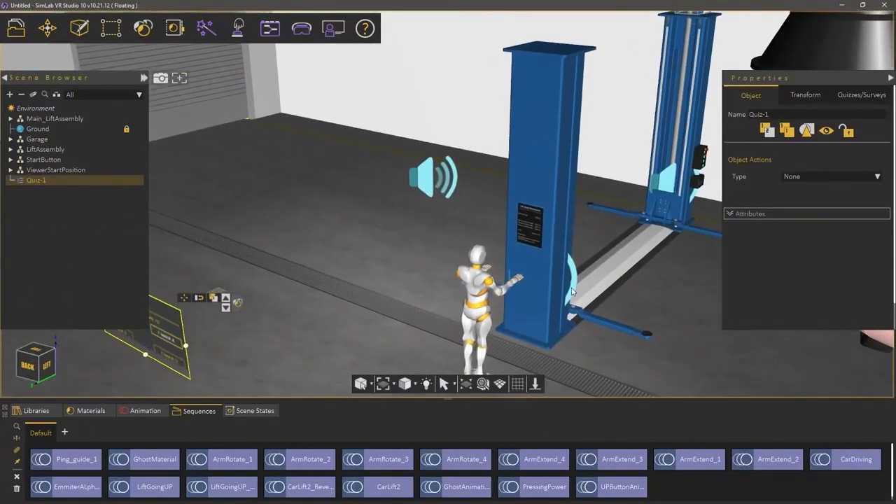
left_click(702, 249)
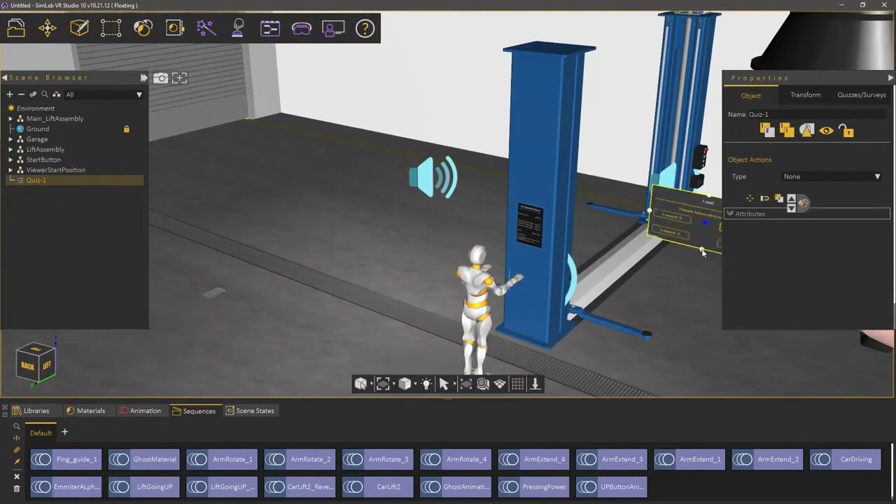
Shift the Quiz-1 panel beside the Start Quiz button and raise it higher.
key("f")
left_click_drag(679, 255, 475, 267)
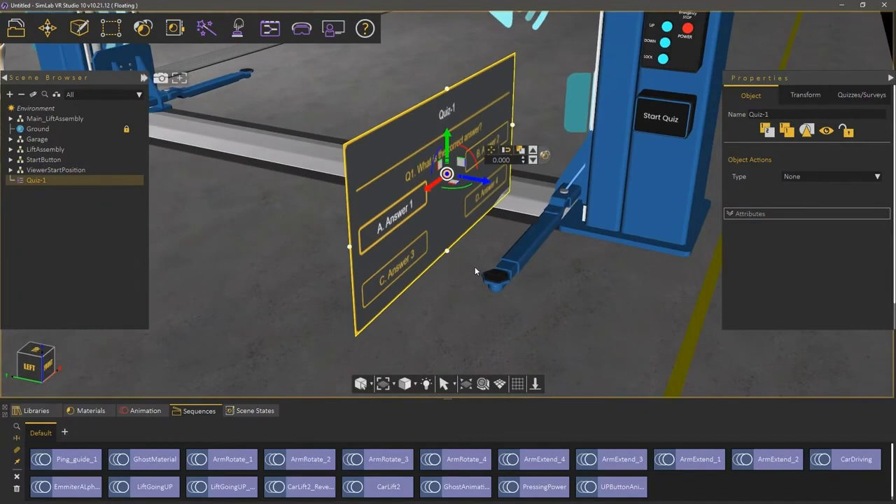
left_click_drag(415, 203, 387, 217)
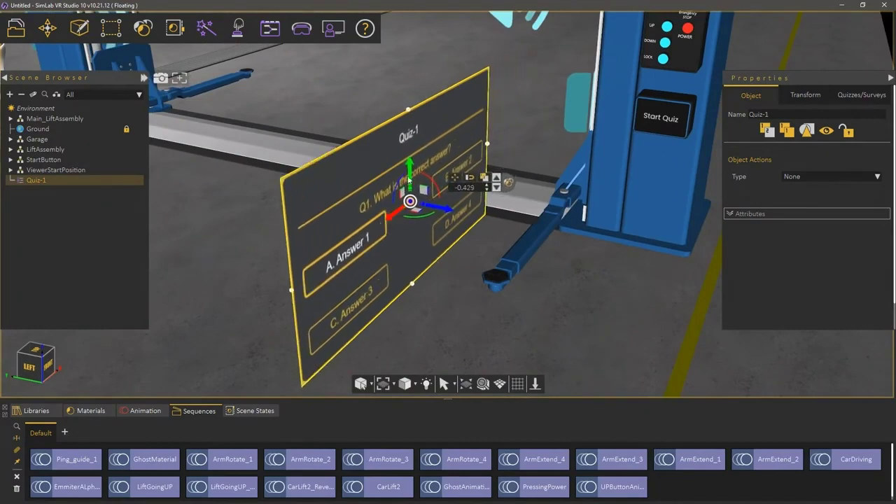
left_click_drag(409, 180, 405, 97)
left_click_drag(546, 168, 527, 282)
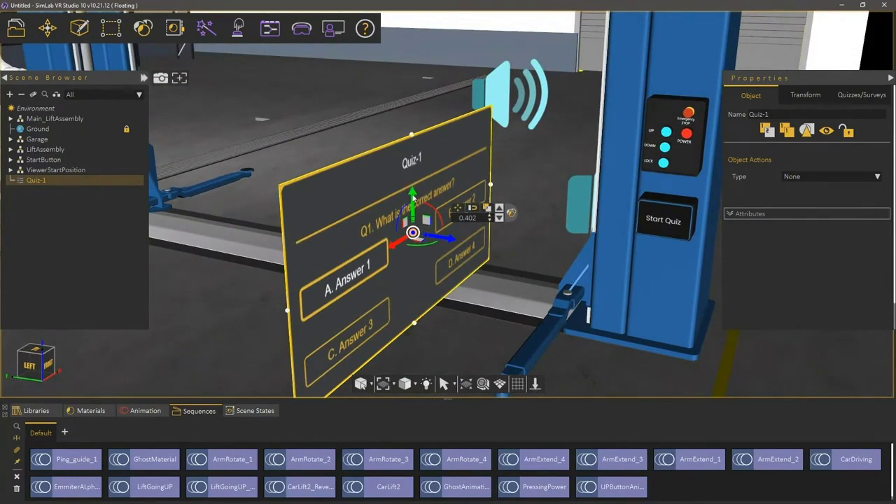
Name the quiz 'Mechanical lift quiz' and keep its type set to Quiz.
left_click_drag(411, 197, 414, 180)
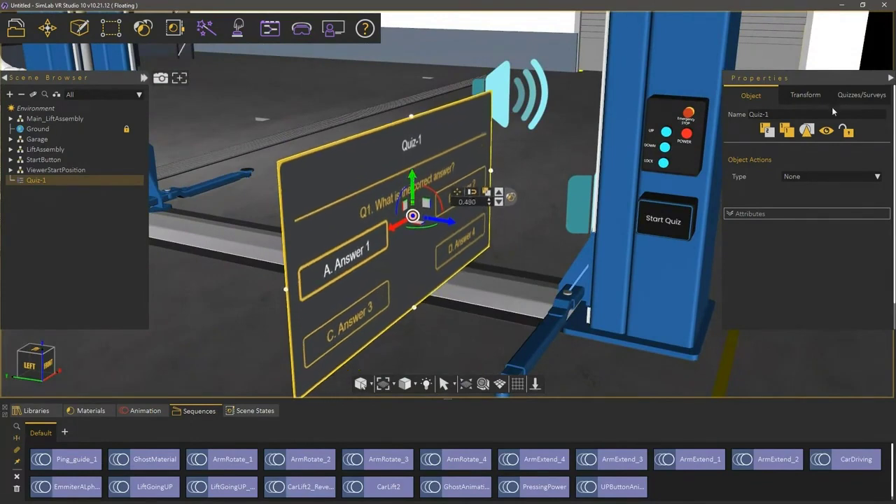
left_click(856, 96)
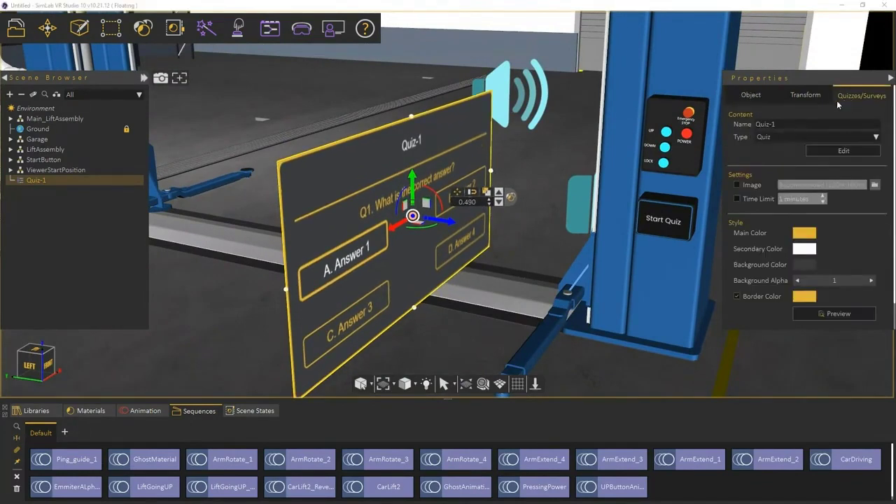
left_click(780, 123)
type("Mechanical lift quiz")
left_click(760, 137)
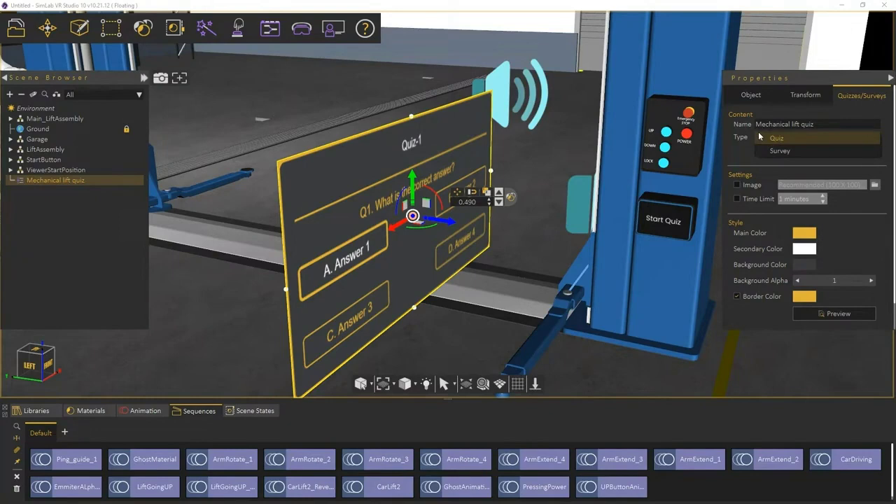
left_click(760, 137)
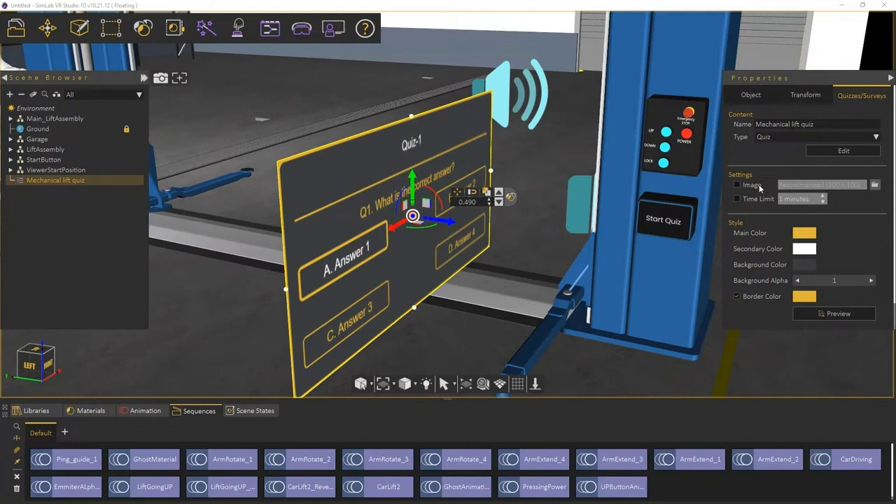
Set the quiz's main and border colours to blue #4f71e0.
left_click(799, 234)
left_click(514, 185)
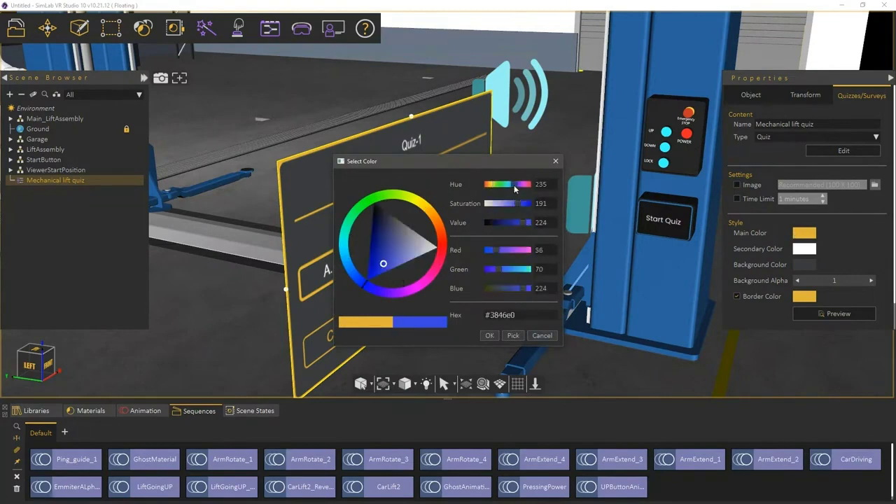
left_click(512, 203)
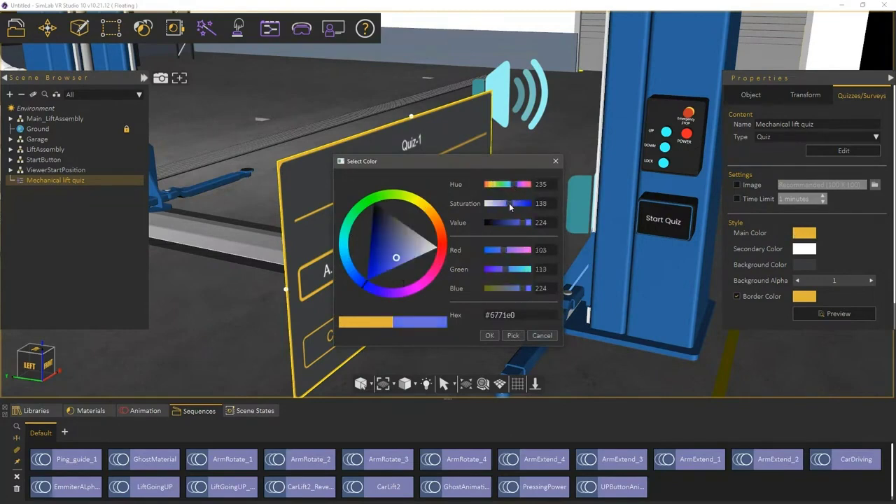
left_click(500, 252)
triple_click(500, 315)
key("ctrl+c")
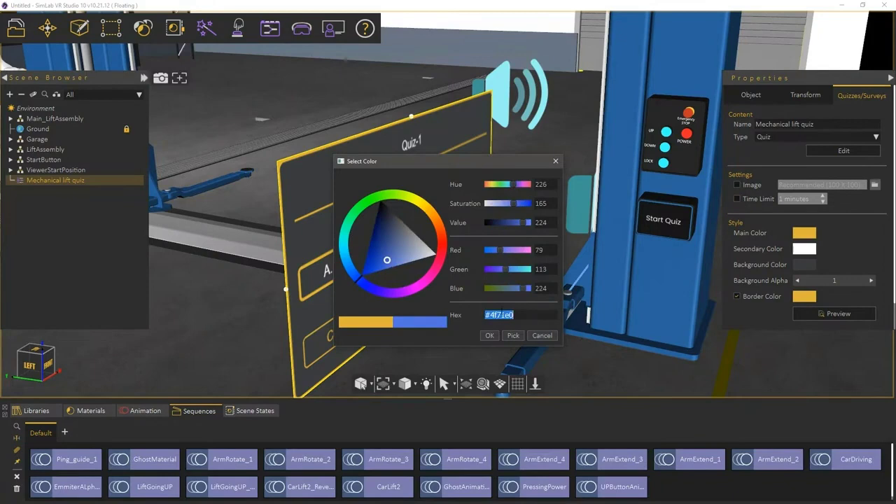
left_click(489, 336)
left_click(804, 296)
triple_click(499, 315)
key("ctrl+v")
left_click(490, 336)
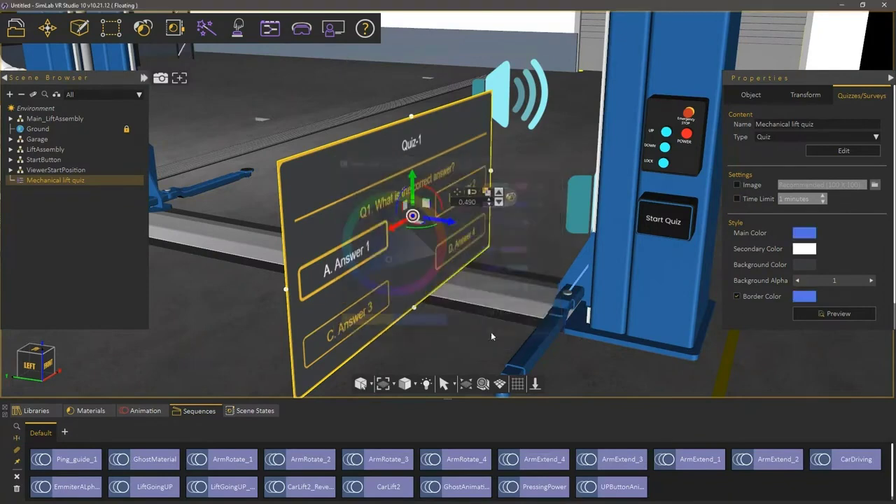
Darken the quiz background to near-black and preview the restyled board.
left_click(804, 264)
left_click_drag(499, 223, 490, 223)
left_click(489, 336)
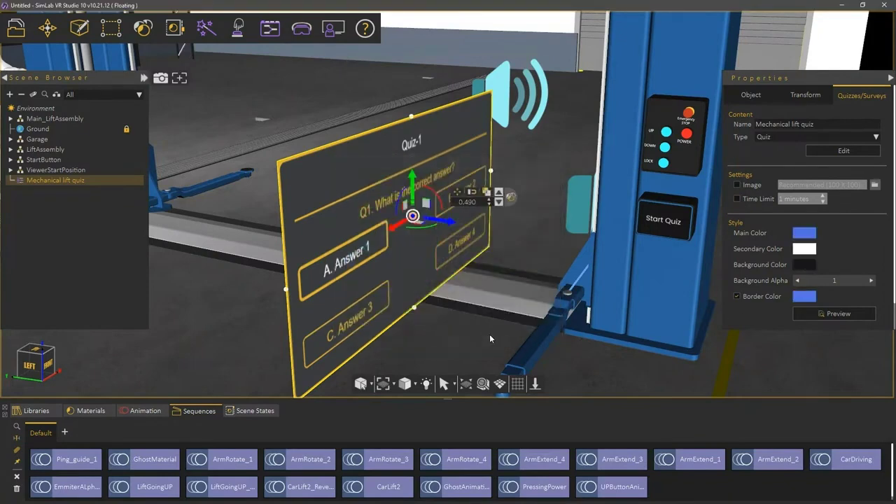
left_click(807, 312)
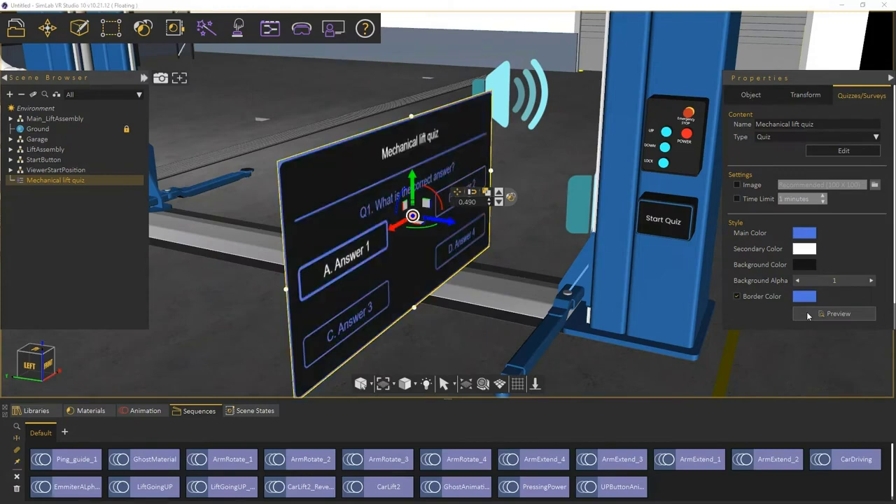
scroll(452, 320, "up", 2)
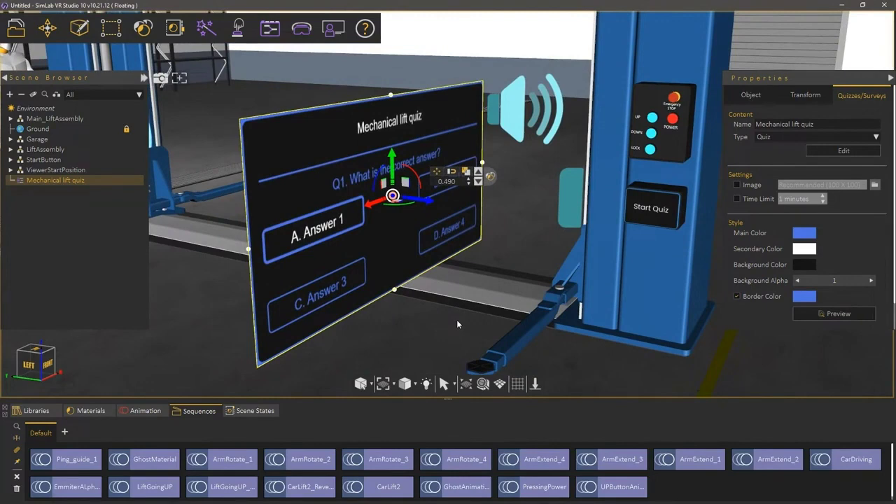
Add question Q1 reading 'What is the maximum vehicle height allowed?'.
left_click(813, 150)
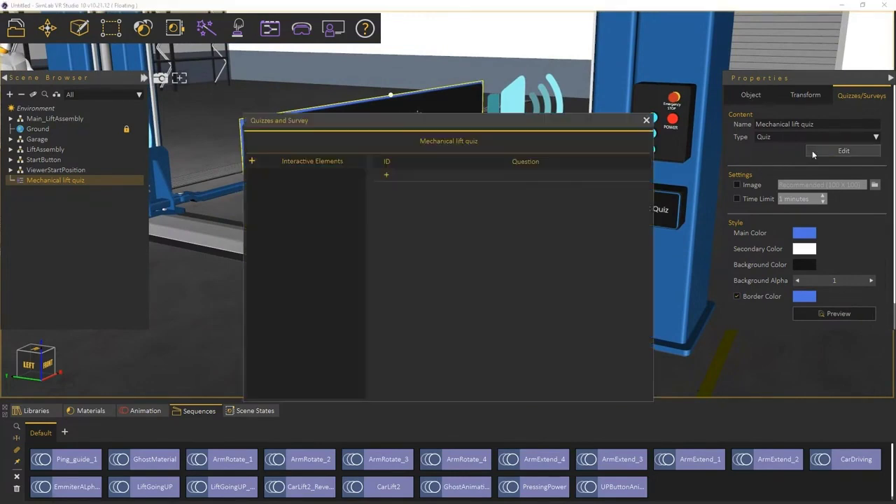
left_click(385, 174)
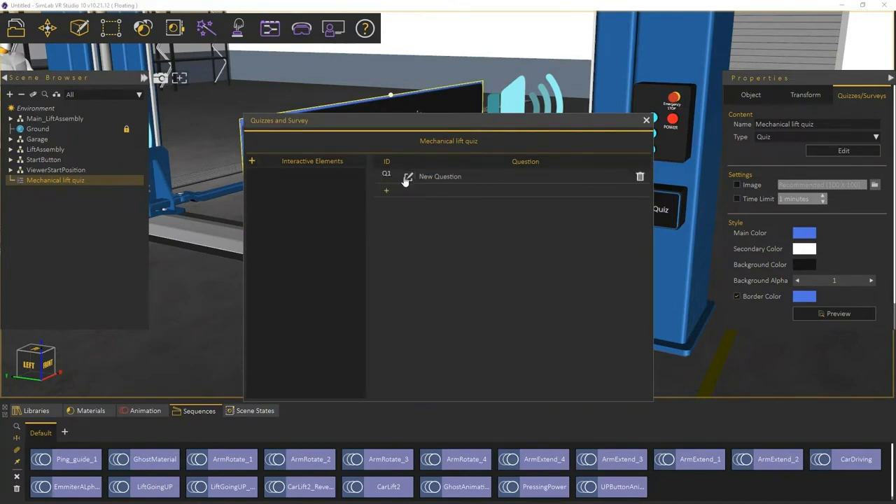
left_click(408, 179)
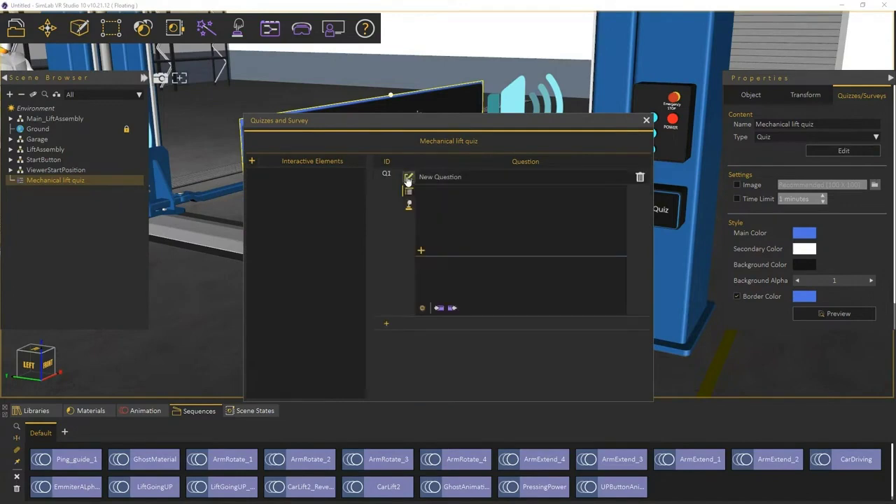
triple_click(436, 177)
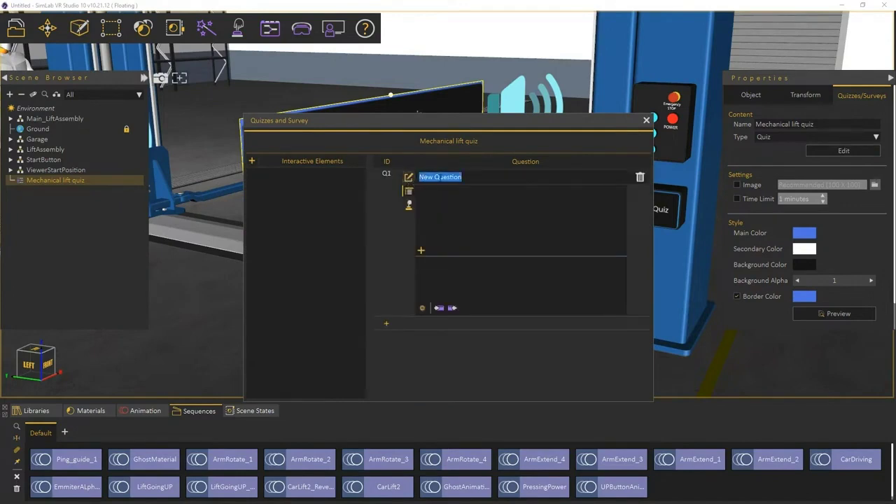
type("What is the maximum ")
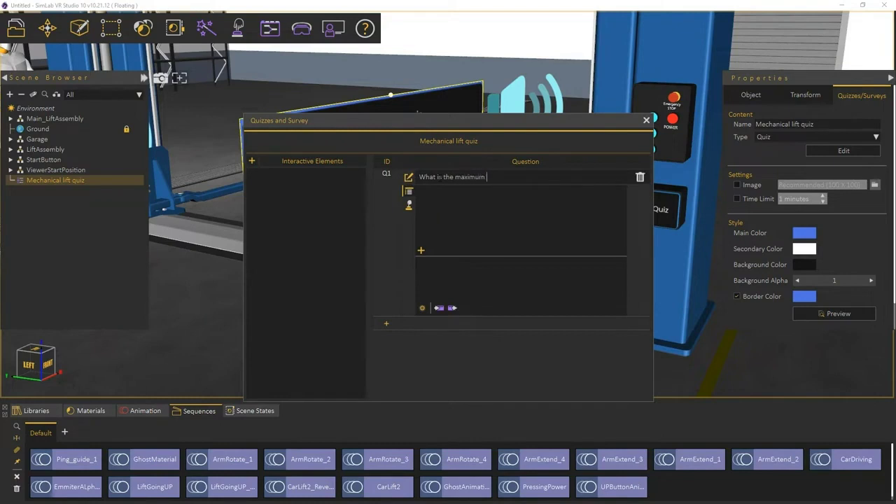
type("vehicle height allowed?")
Give Q1 four answers: 1.8 m, 2.1 m, 2.5 m and 3 m.
left_click(421, 252)
left_click(421, 253)
left_click(421, 252)
left_click(421, 252)
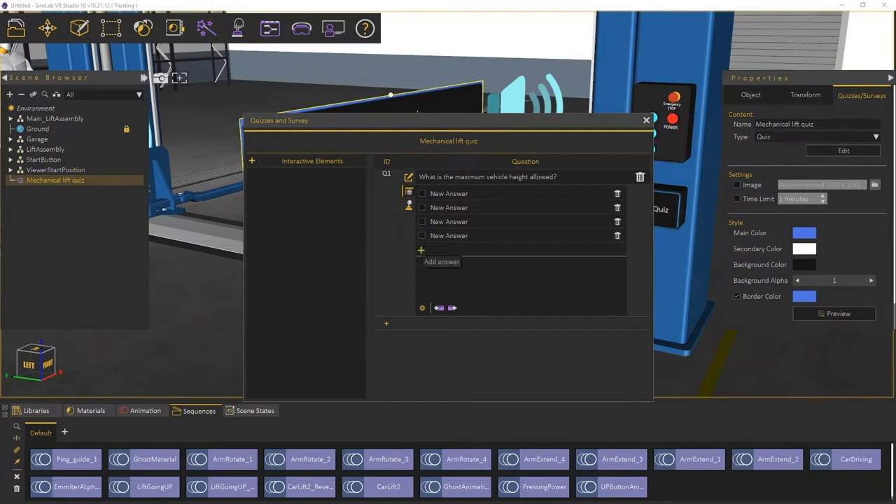
left_click_drag(470, 194, 429, 194)
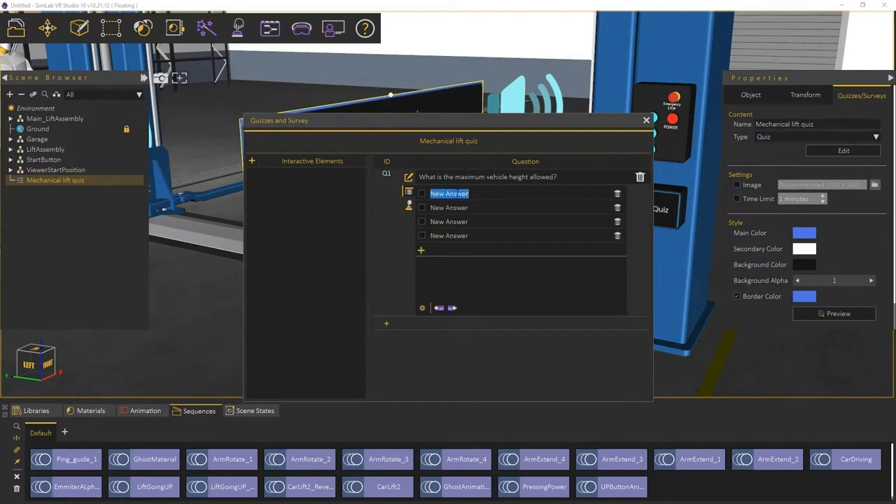
type("1.8 m")
left_click_drag(469, 208, 430, 207)
type("2.1 m")
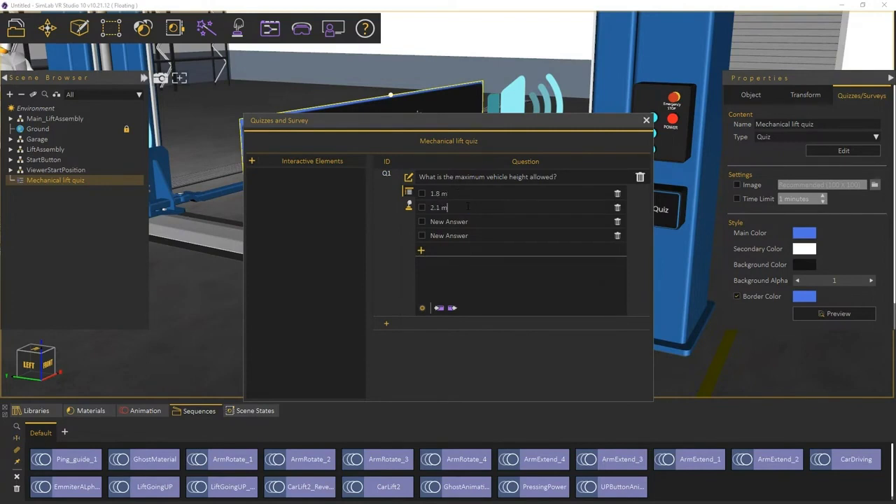
left_click_drag(468, 221, 430, 222)
type("2.5 m")
double_click(457, 235)
type("3 m")
Mark 2.1 m correct and add Q2 asking 'What is the maximum weight allowed on the lift?'.
left_click(422, 208)
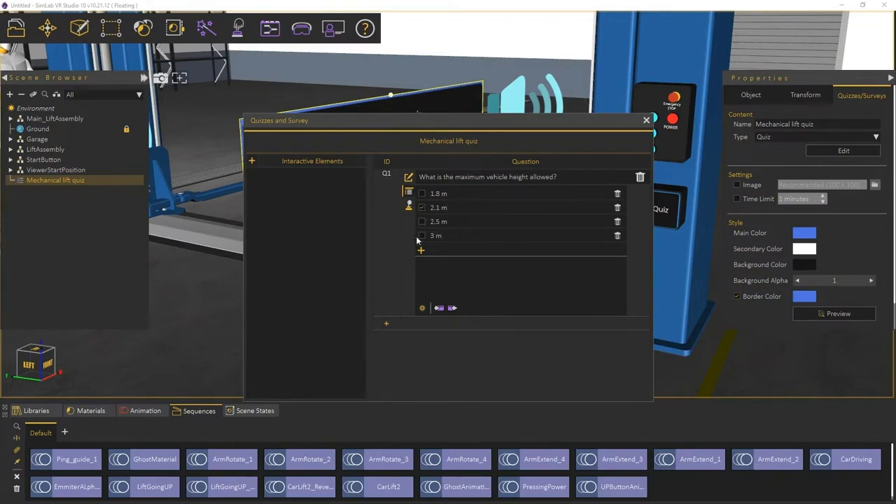
left_click(391, 326)
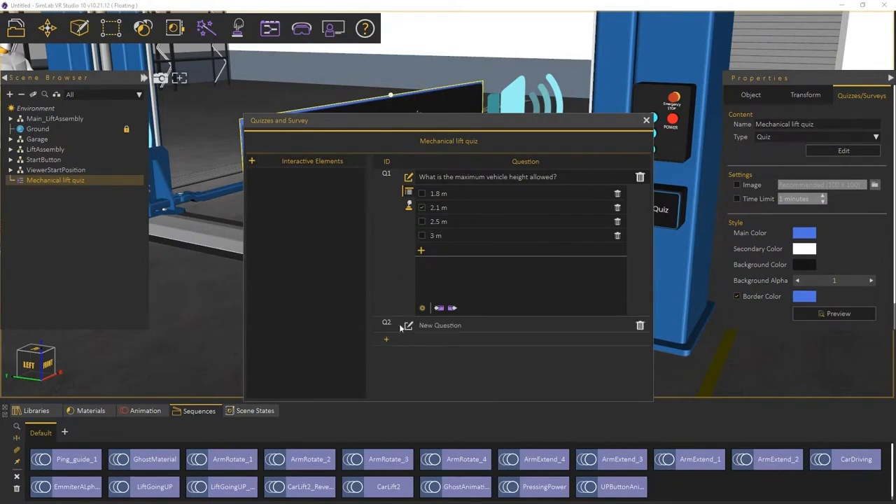
left_click(411, 327)
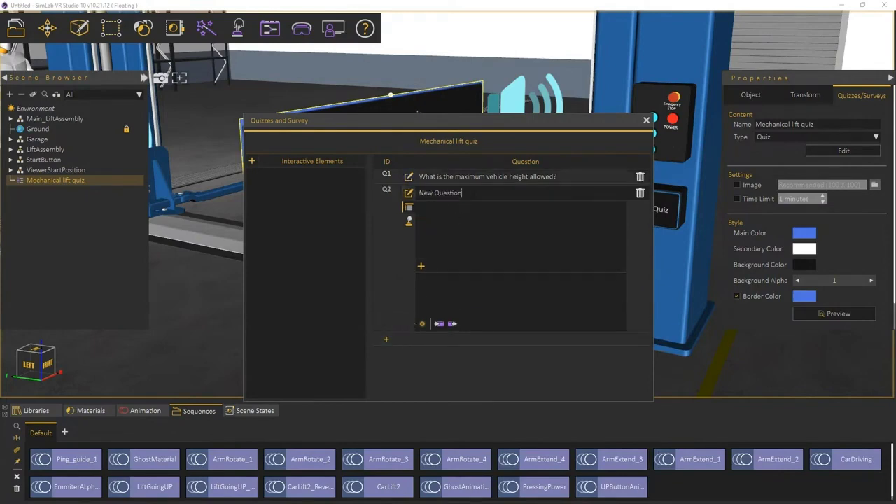
key("ctrl+a")
type("What is the maximum weight allowed on the lift?")
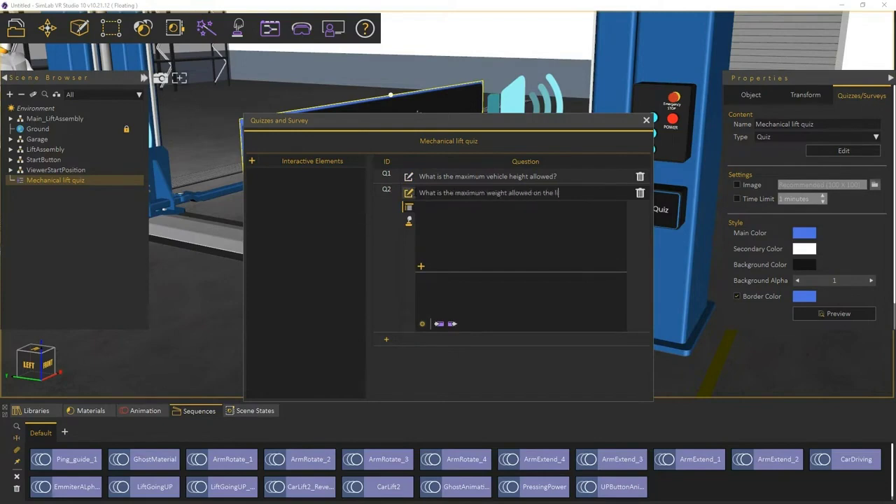
Give Q2 four answers: 3000 kg, 3500 kg, 4000 kg and 4300 kg.
left_click(421, 267)
left_click(421, 266)
left_click(421, 267)
left_click(421, 266)
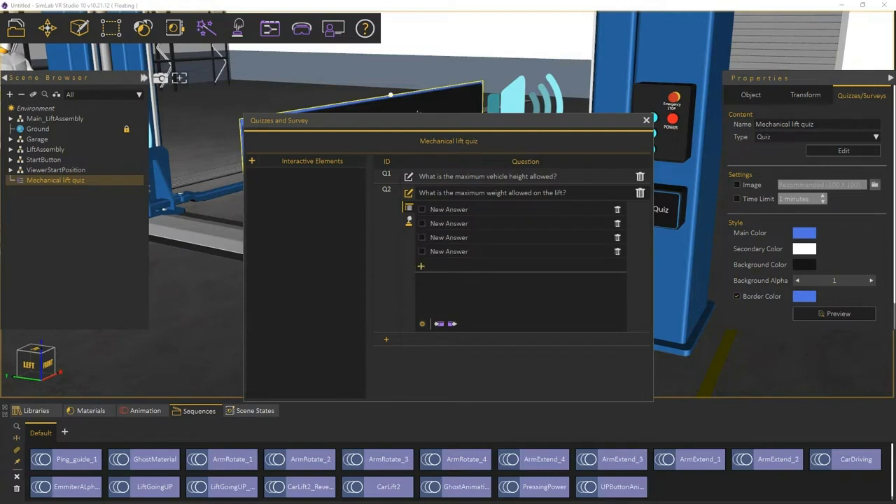
left_click_drag(468, 209, 430, 209)
type("3000 kg")
left_click_drag(468, 224, 430, 224)
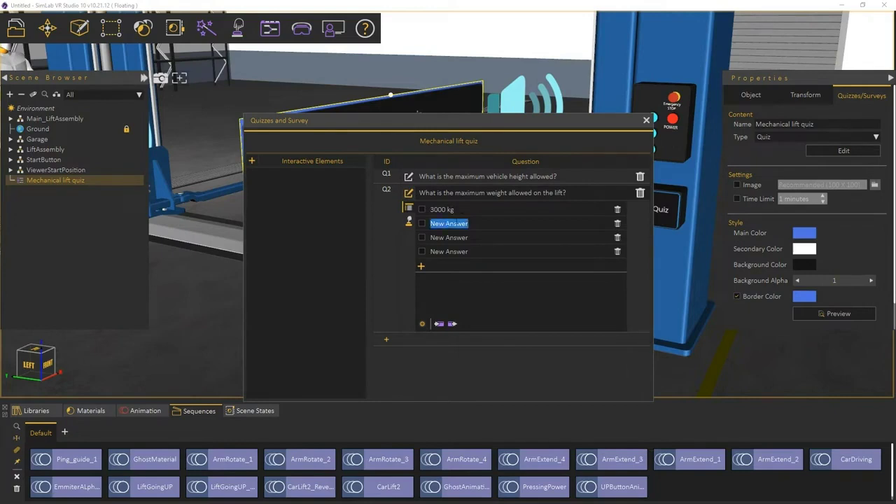
type("3500 kg")
left_click(457, 237)
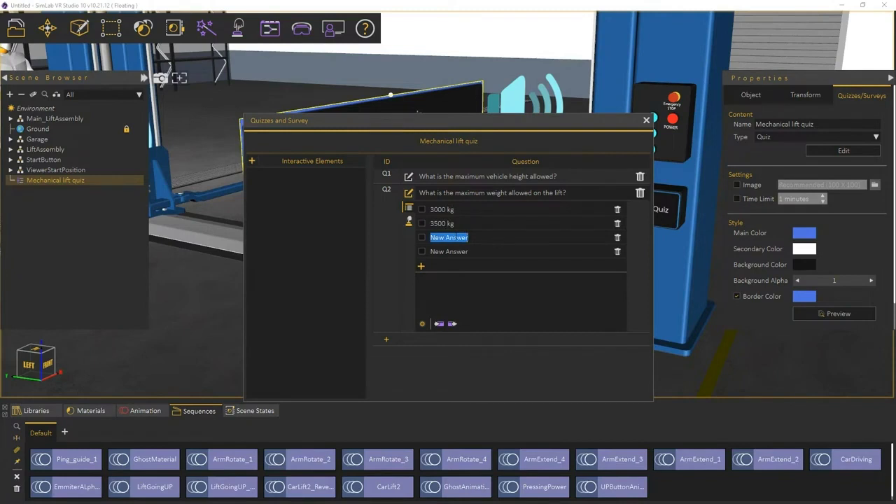
type("4000 kg")
left_click(462, 249)
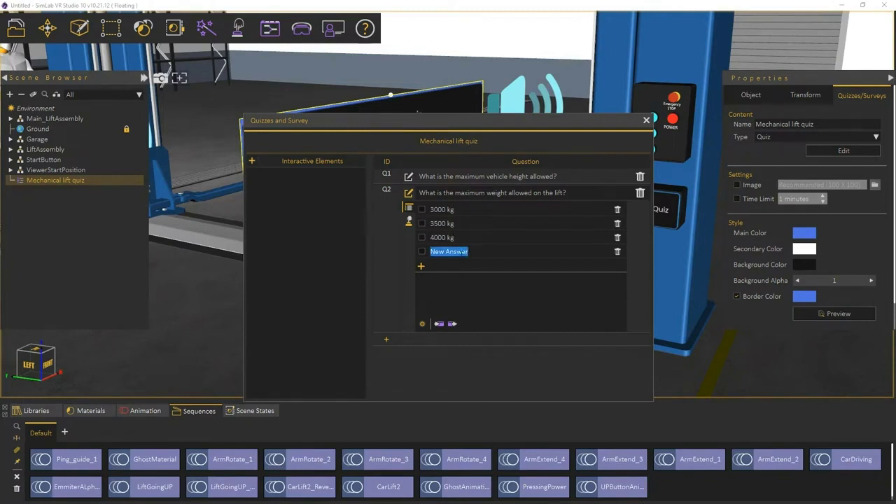
type("4300 kg")
Add Q3 asking 'What is the name of the highlighted components'.
left_click(394, 339)
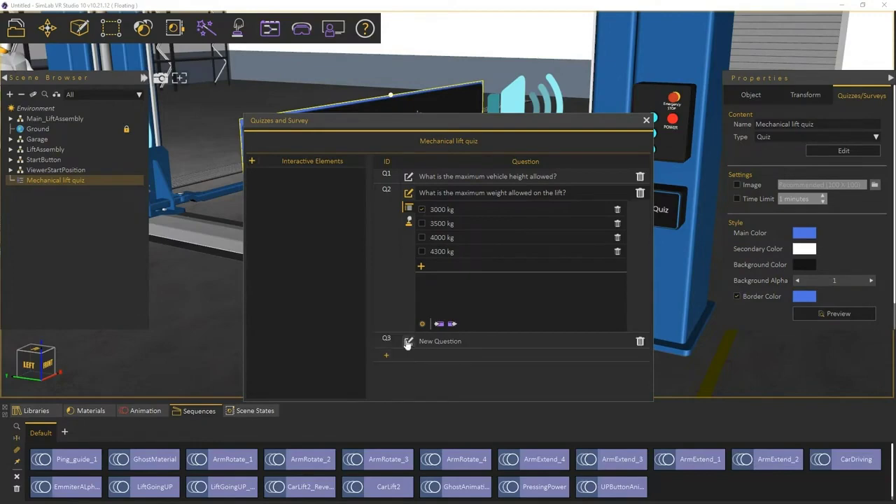
left_click(409, 341)
type("What is ")
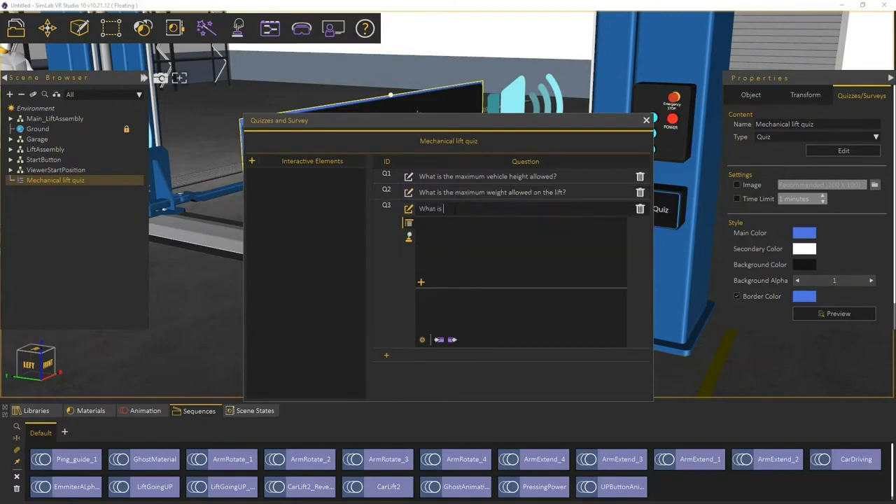
type("the name of the highlighted components")
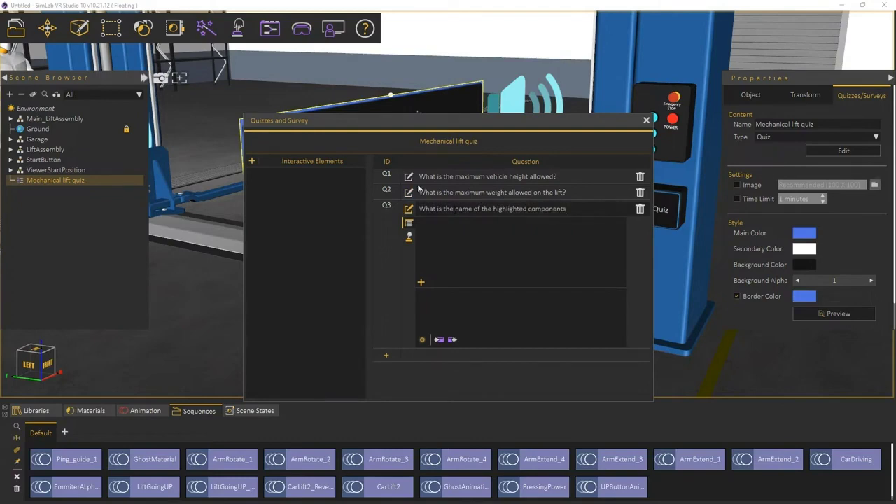
Select the lift arm's tip component in the scene.
left_click_drag(395, 123, 592, 98)
scroll(254, 207, "up", 5)
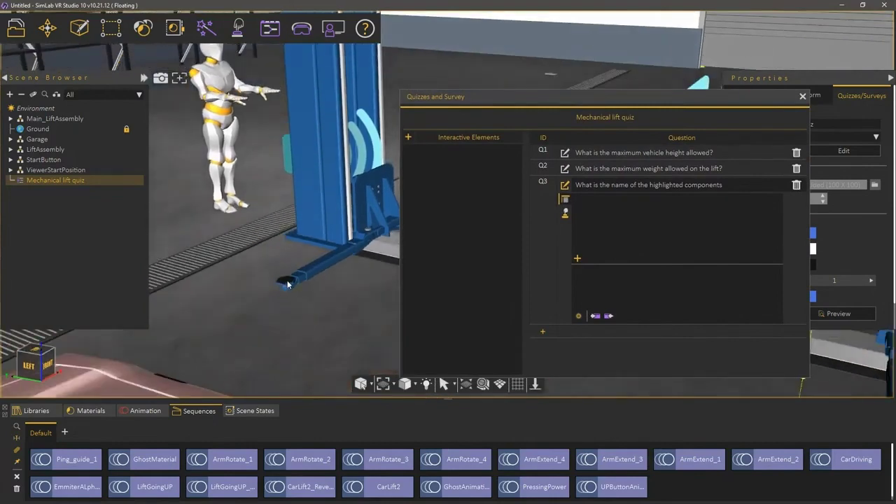
scroll(284, 286, "up", 1)
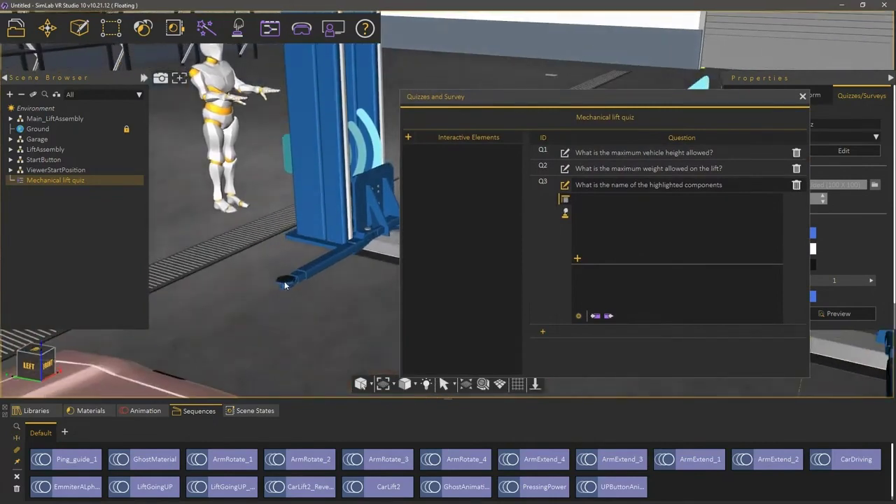
left_click(285, 283)
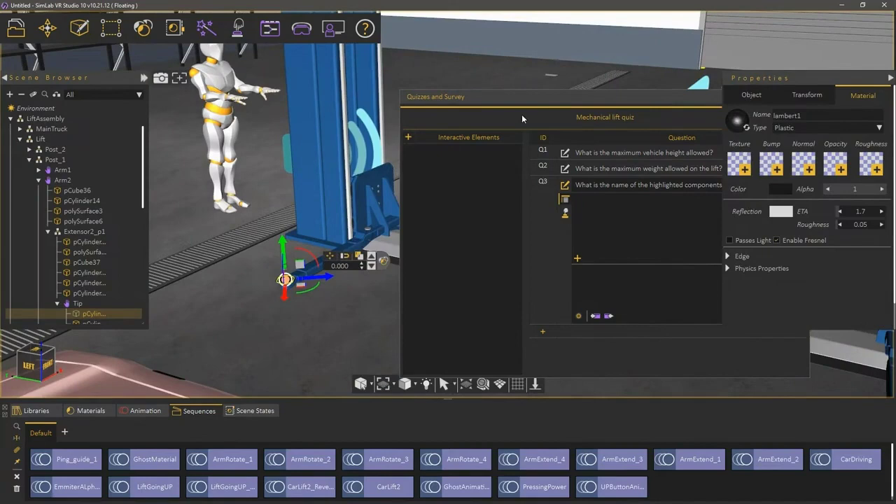
left_click_drag(524, 98, 374, 100)
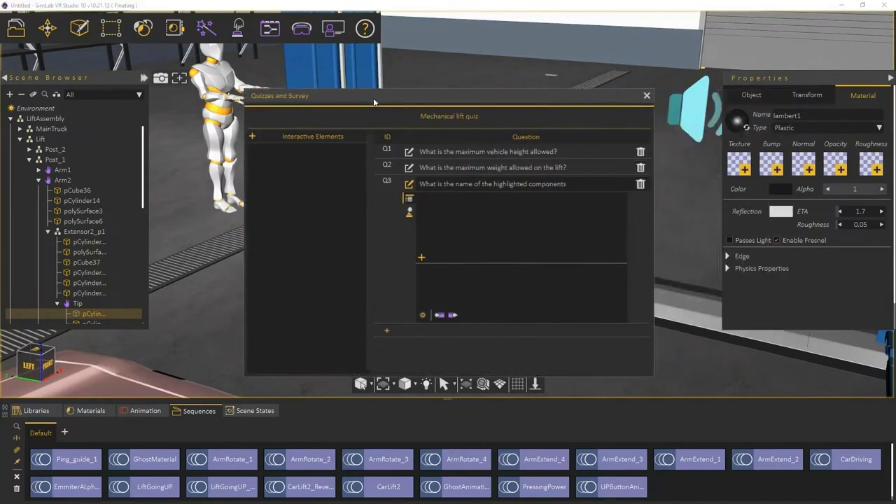
Give Q3 answers Connections, Adapters, Arms and Necks, marking Adapters correct.
left_click(421, 258)
left_click(421, 258)
left_click(422, 258)
left_click(422, 257)
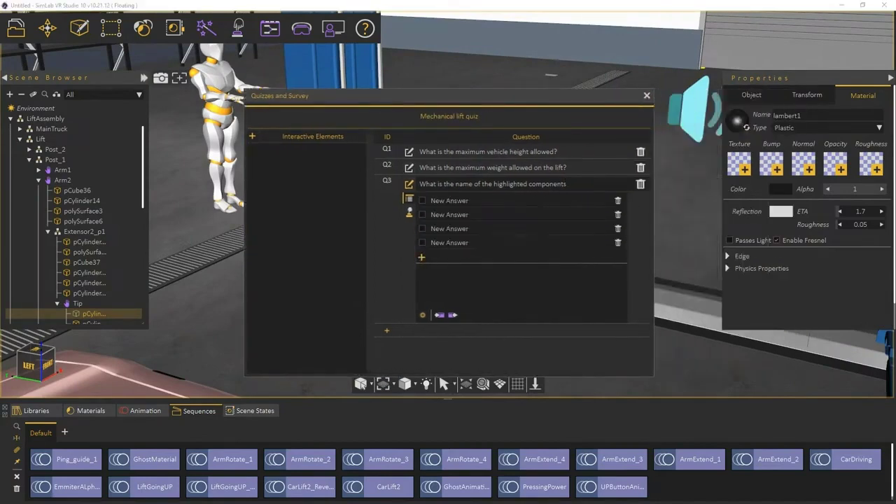
double_click(449, 200)
type("Connections")
double_click(462, 215)
type("Adapters")
left_click(422, 214)
double_click(449, 228)
type("Arms")
double_click(459, 242)
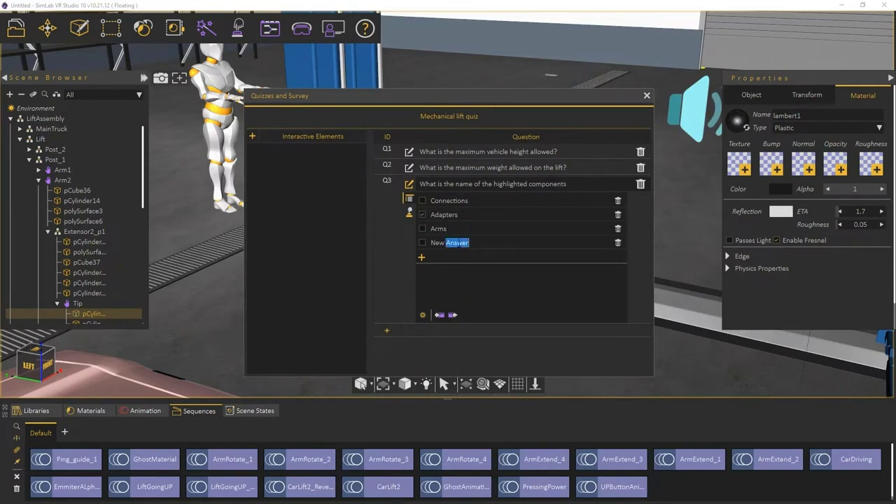
type("Necks")
Select the lift arm tips in the viewport, including Arm1's whole Tip object.
left_click_drag(393, 104, 571, 253)
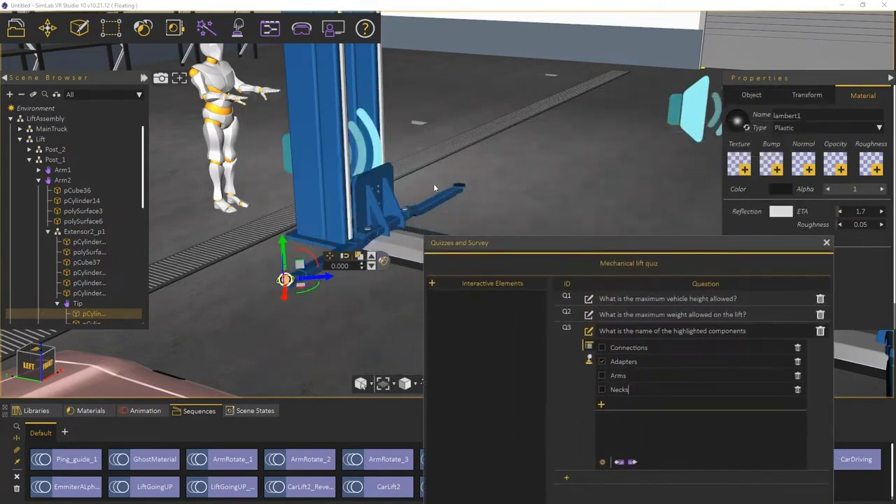
left_click(462, 189)
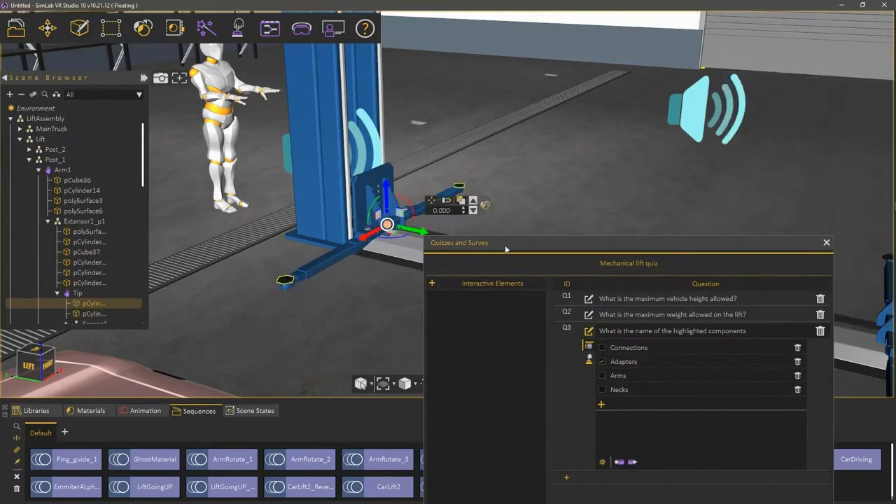
left_click_drag(504, 245, 409, 289)
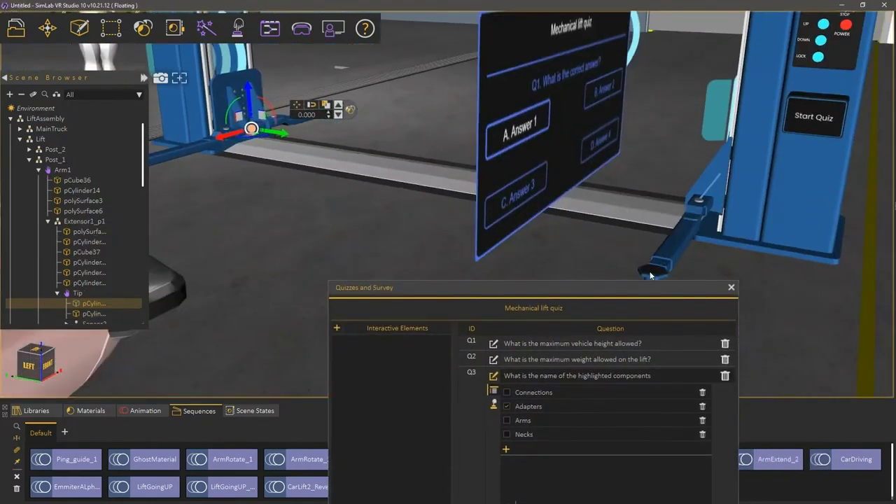
left_click(657, 270)
left_click_drag(433, 256, 665, 231)
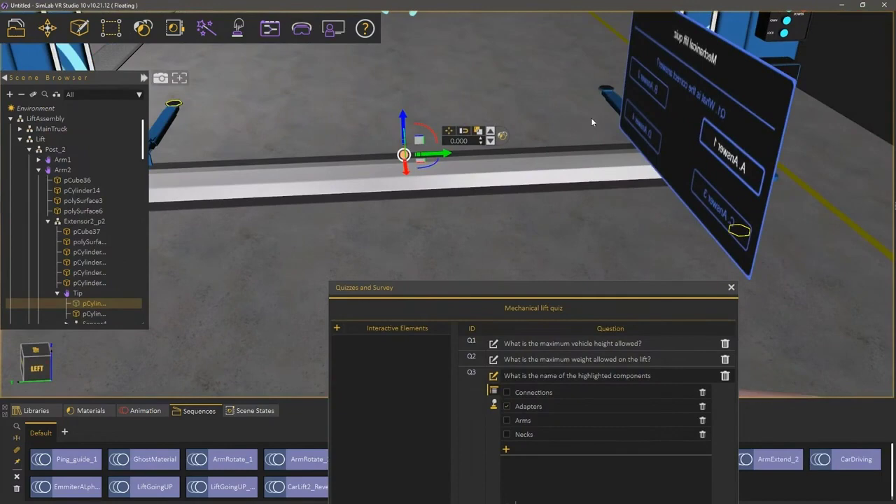
left_click(604, 88)
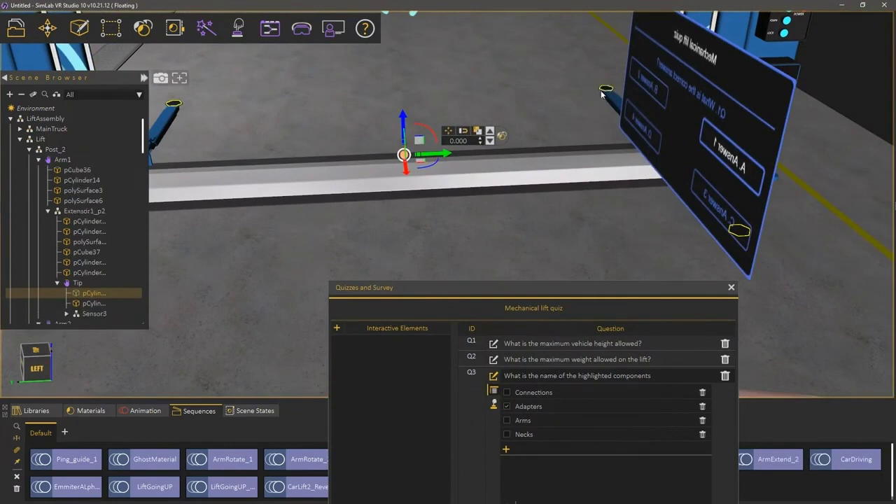
left_click(490, 133)
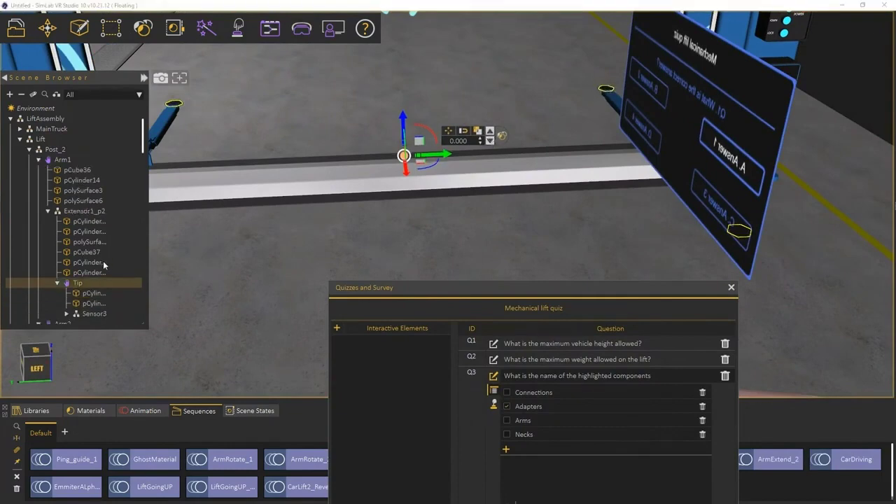
scroll(103, 264, "down", 4)
scroll(93, 277, "up", 4)
left_click_drag(226, 203, 402, 135)
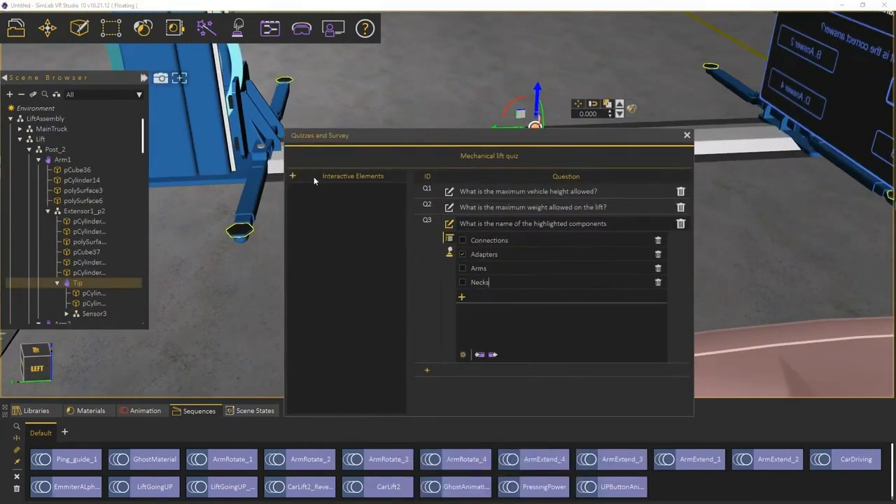
Add the four selected lift-arm Tip parts as interactive elements and link each Tip to Q3.
left_click(294, 176)
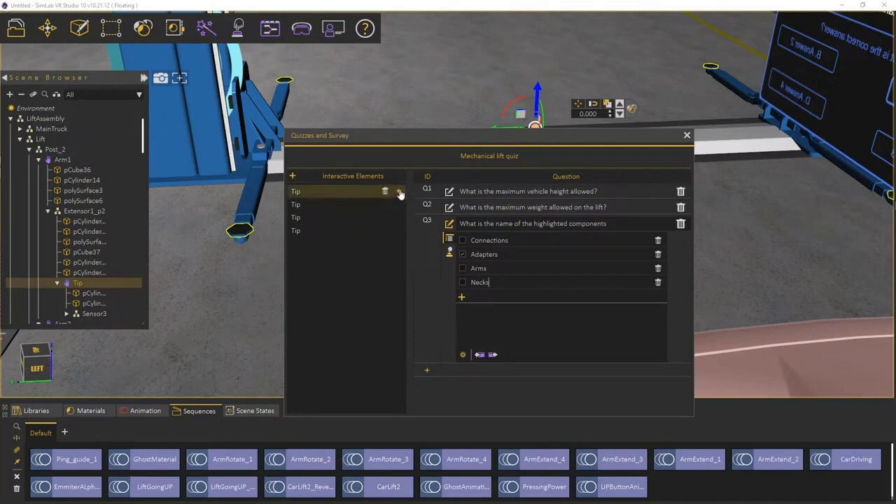
left_click(400, 193)
left_click(400, 206)
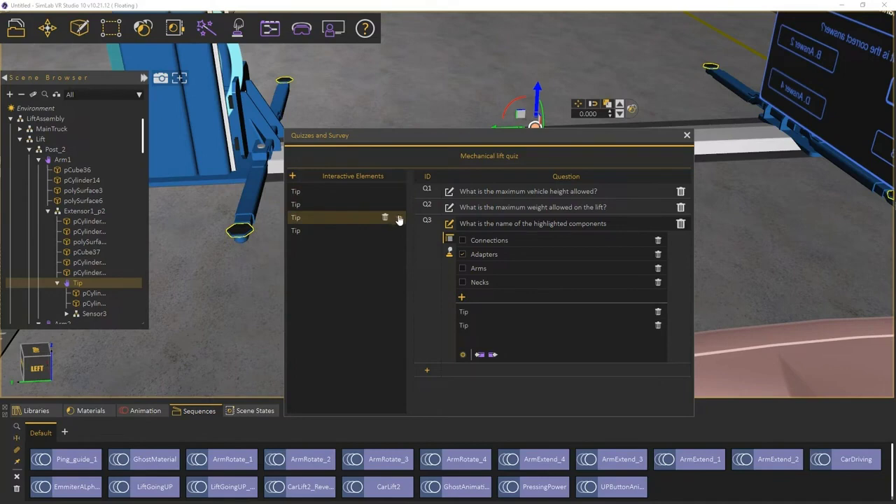
left_click(399, 220)
left_click(399, 232)
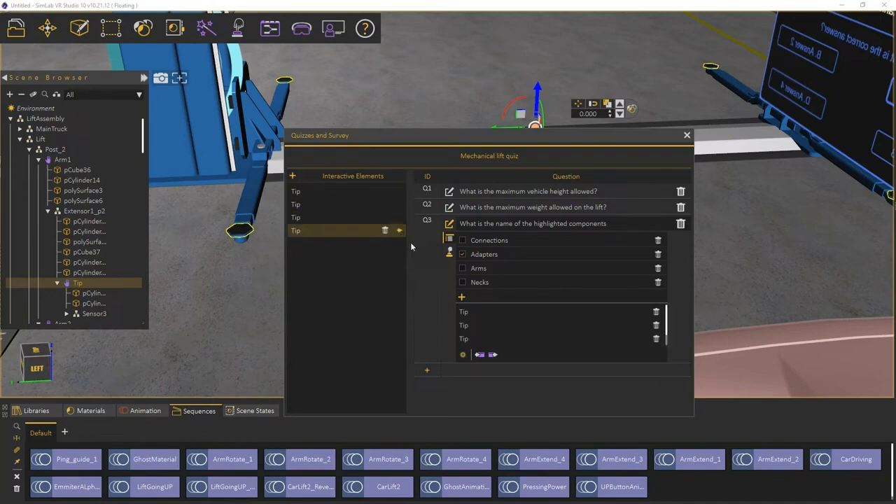
scroll(532, 322, "down", 1)
scroll(532, 322, "up", 1)
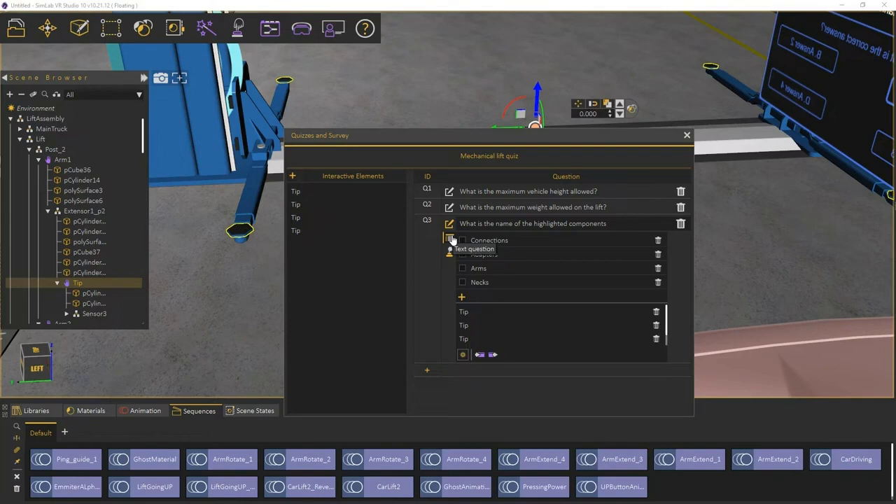
Add Q4 titled 'Select the power Side post' as an interactive-object question.
left_click(427, 370)
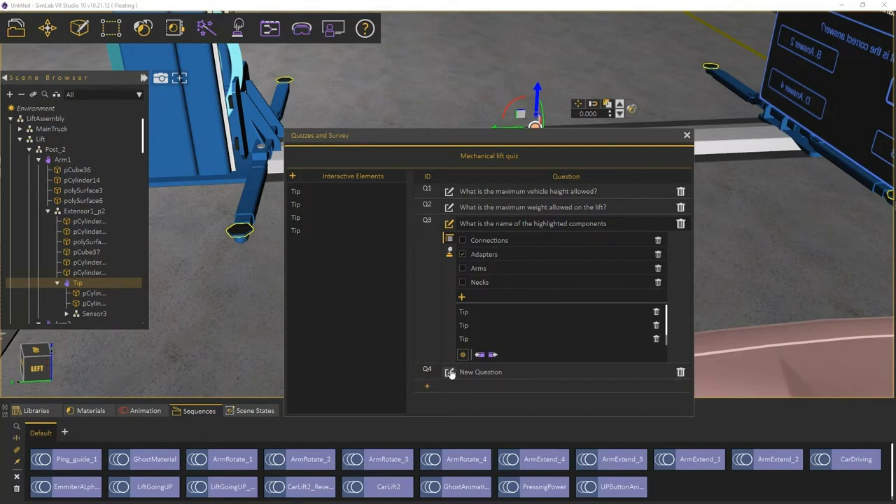
left_click(450, 374)
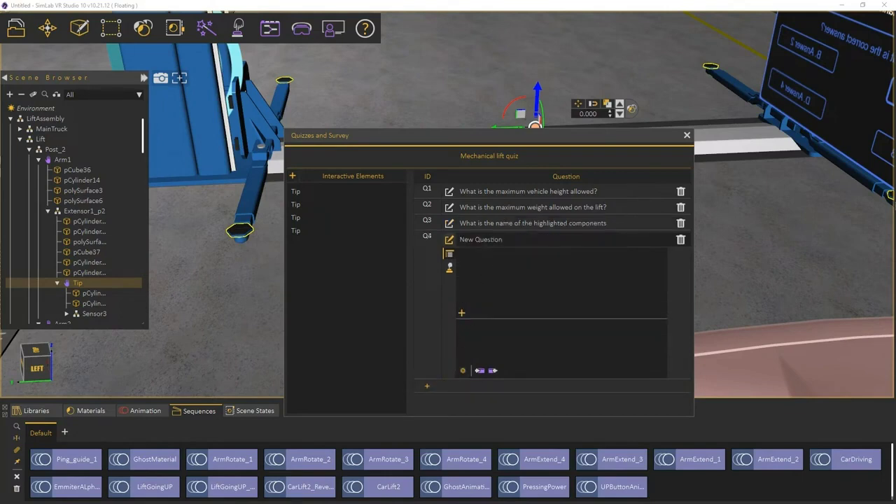
double_click(490, 240)
type("Select the power")
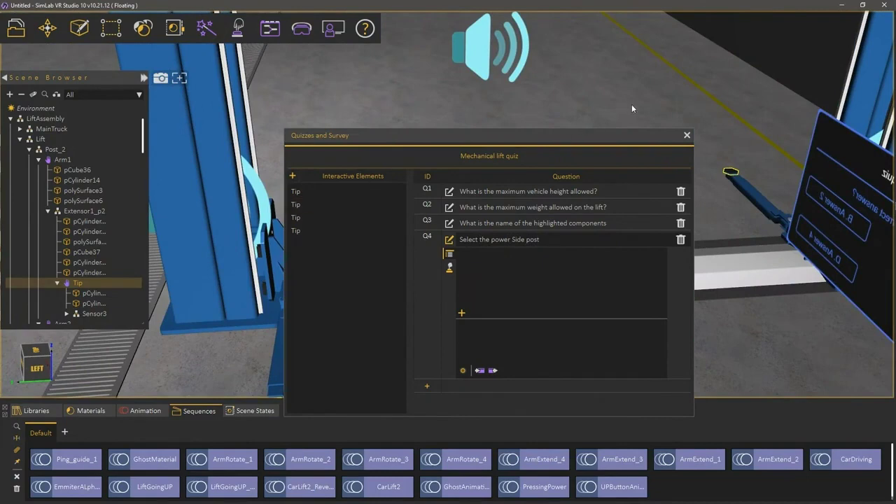
left_click(450, 272)
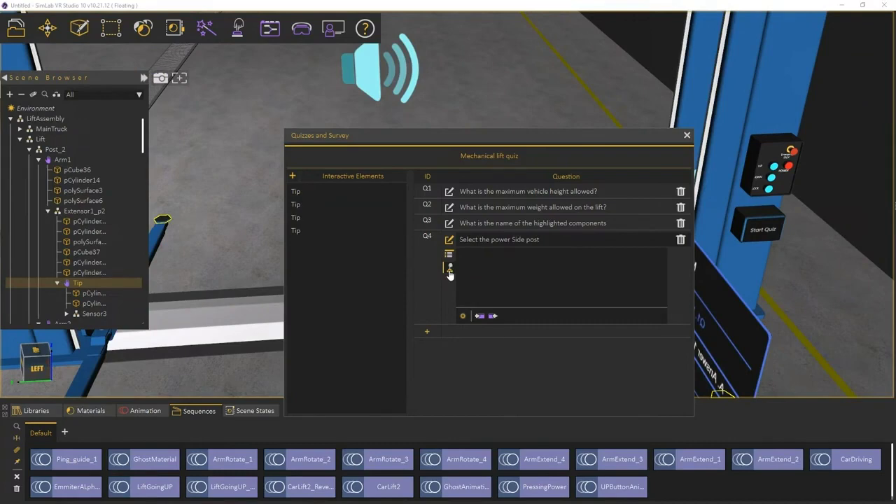
Add Post_2 and Post_1 as interactive elements and Q4 answers, with Post_2 marked correct.
left_click(723, 110)
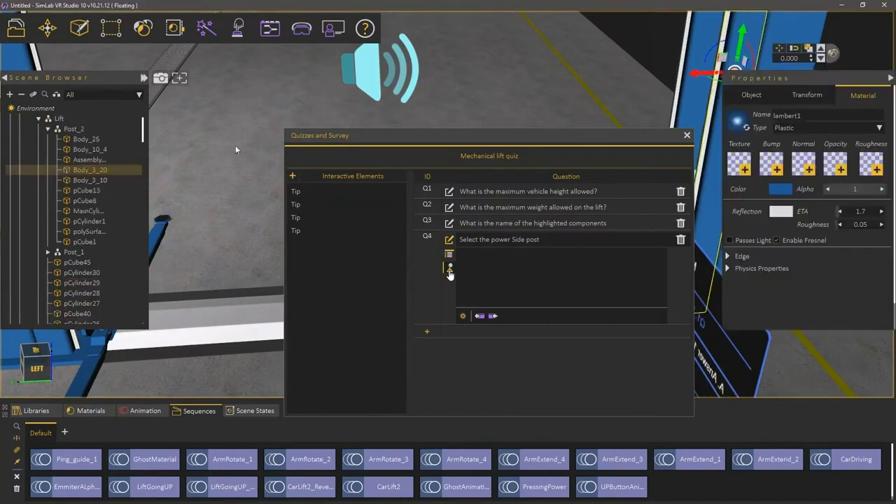
left_click(76, 130)
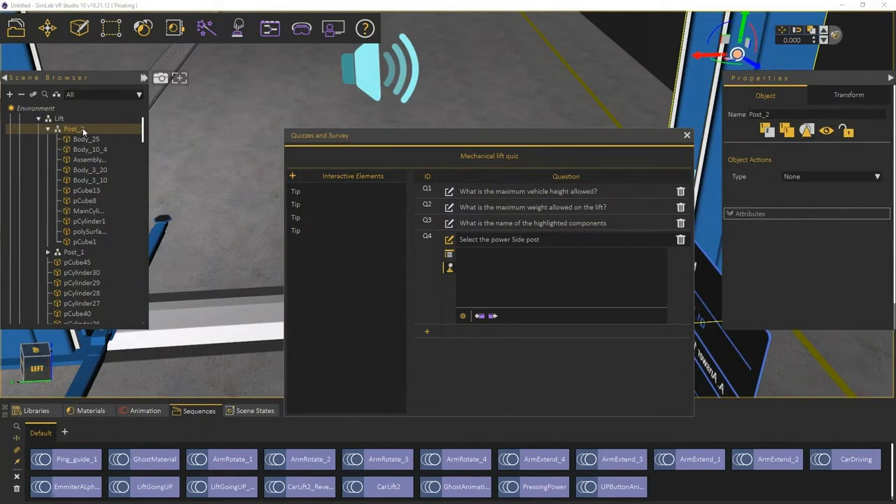
left_click(76, 253, "ctrl")
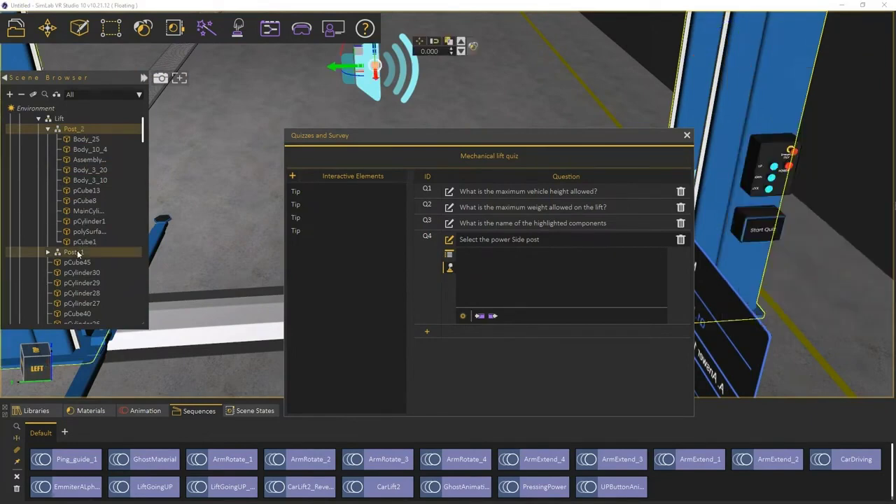
left_click_drag(230, 218, 232, 204)
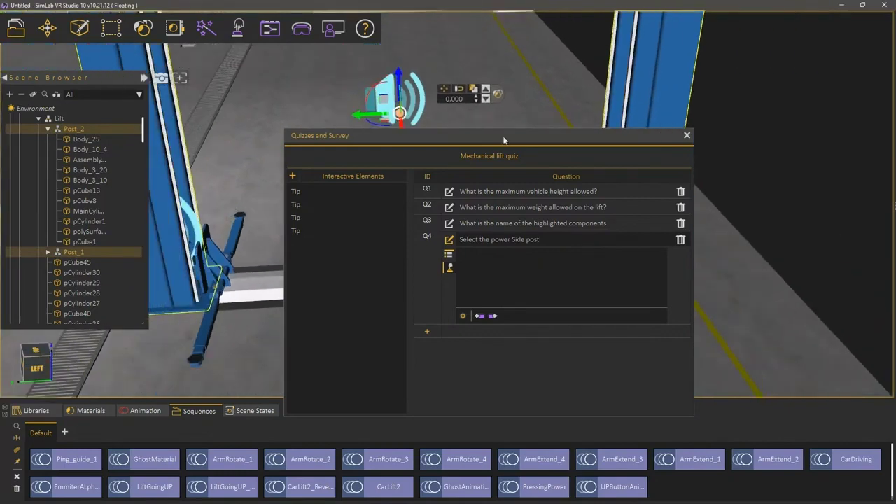
left_click(293, 176)
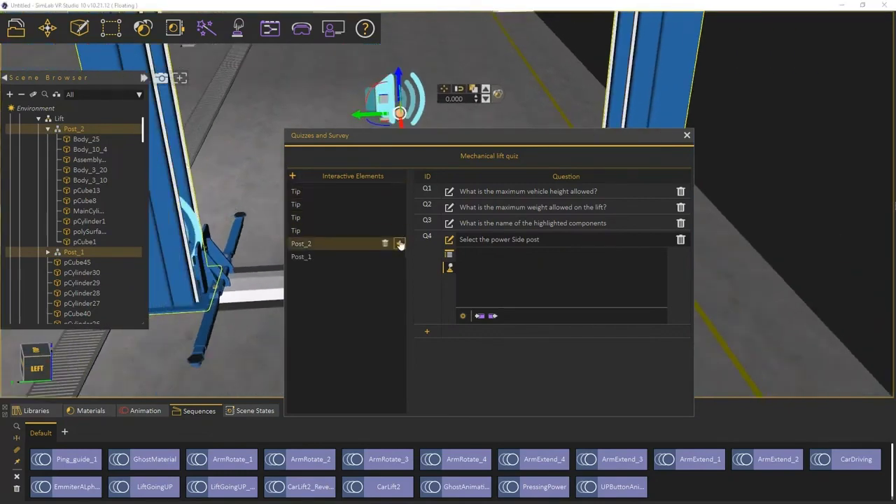
left_click(400, 243)
left_click(399, 257)
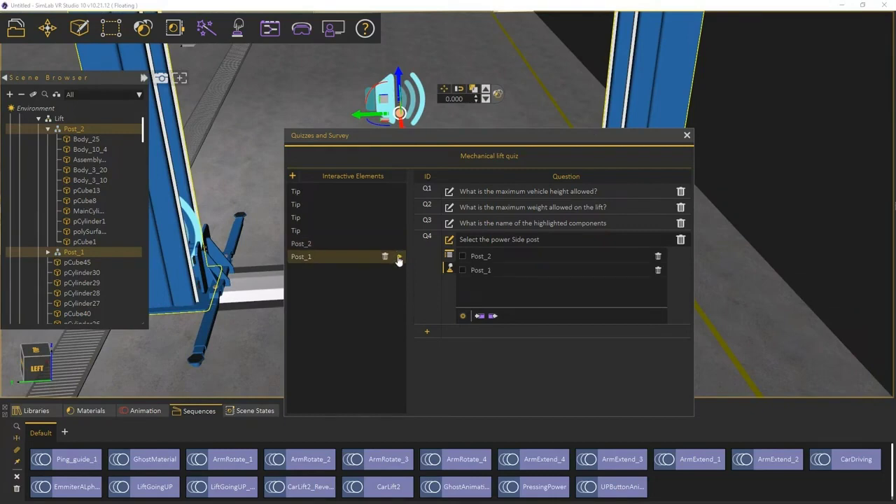
left_click(463, 256)
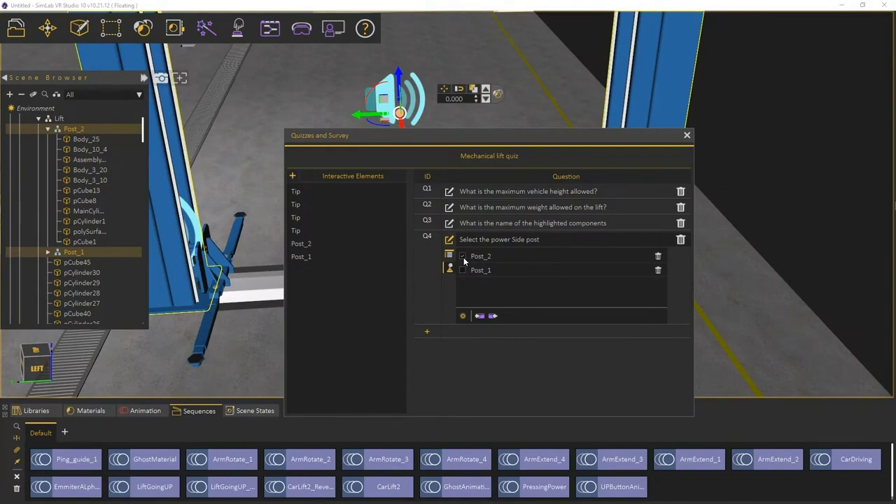
Add Q5 as an interactive-object question and replace its placeholder with the emergency-button question text.
left_click(430, 333)
left_click(449, 335)
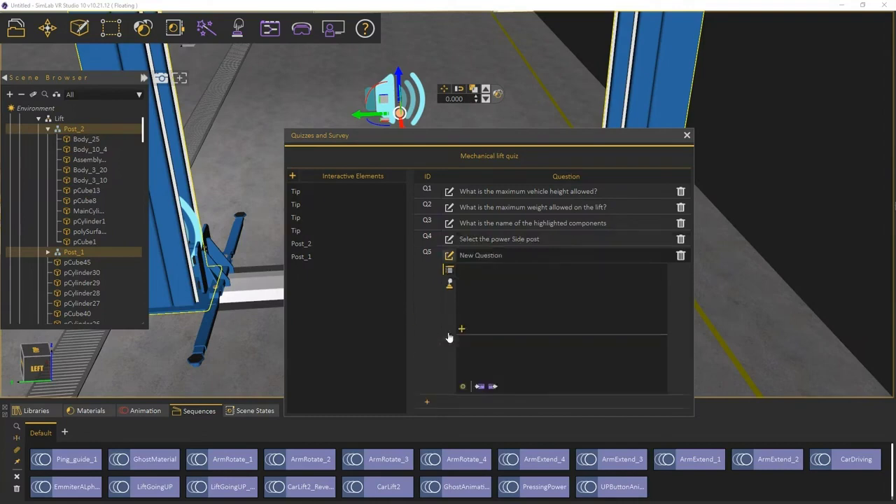
left_click(450, 283)
left_click_drag(503, 256, 459, 256)
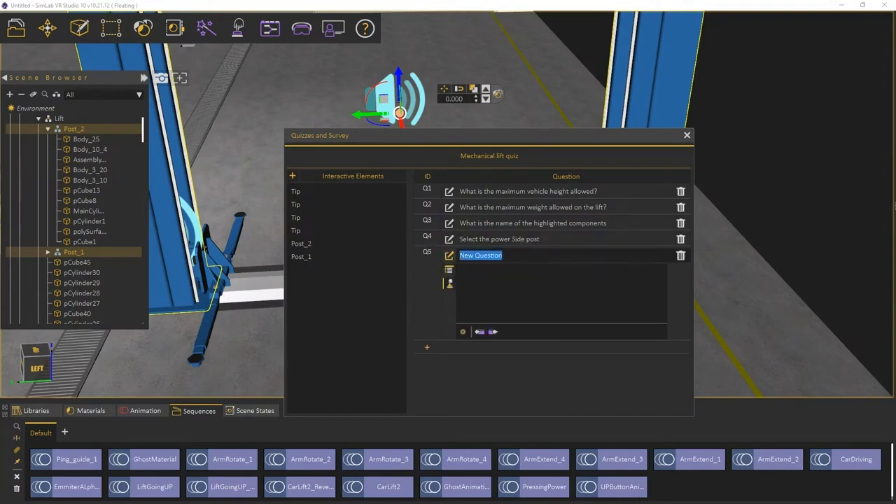
type("n")
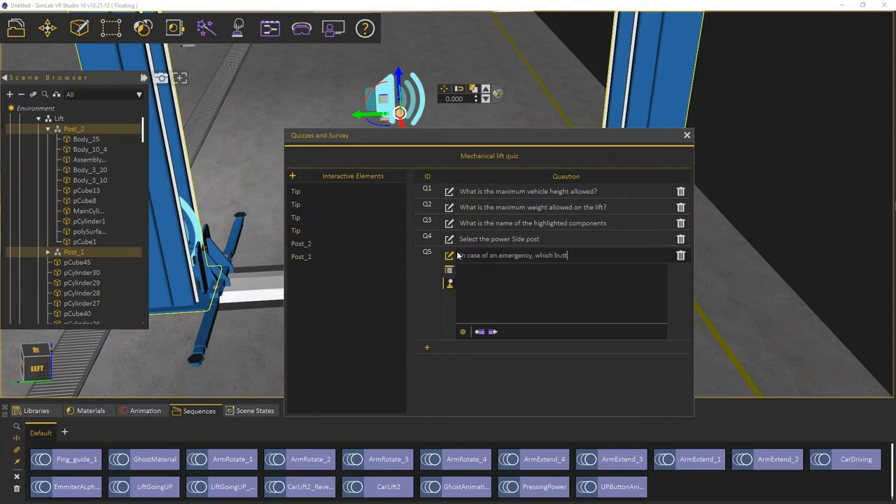
type("on should you press?")
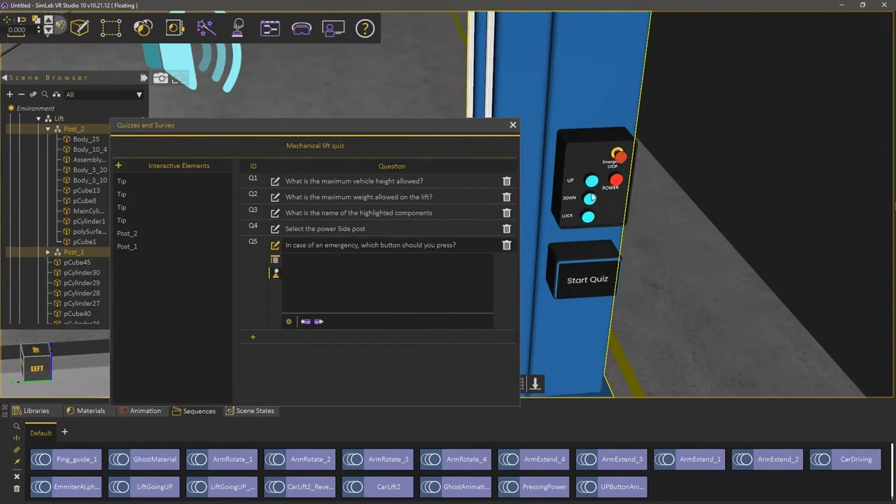
Add Button1, Button2, Button3 and Emergency to the quiz's interactive elements.
left_click(617, 182)
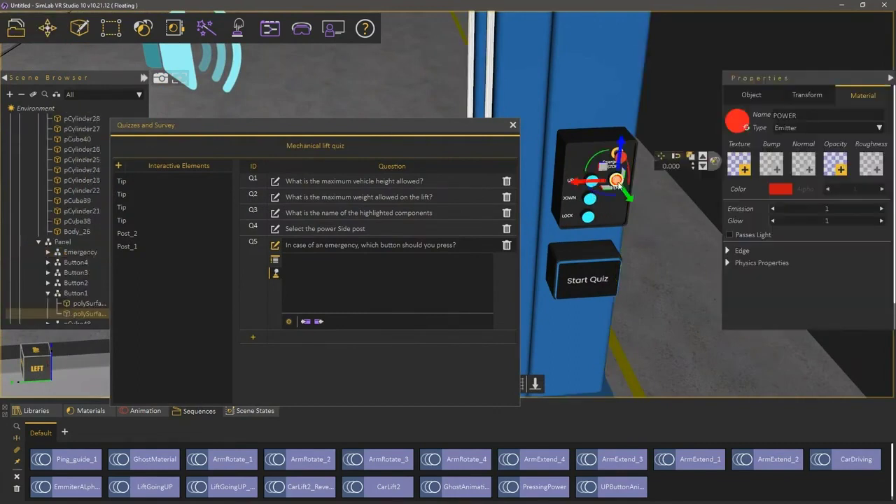
left_click(85, 294)
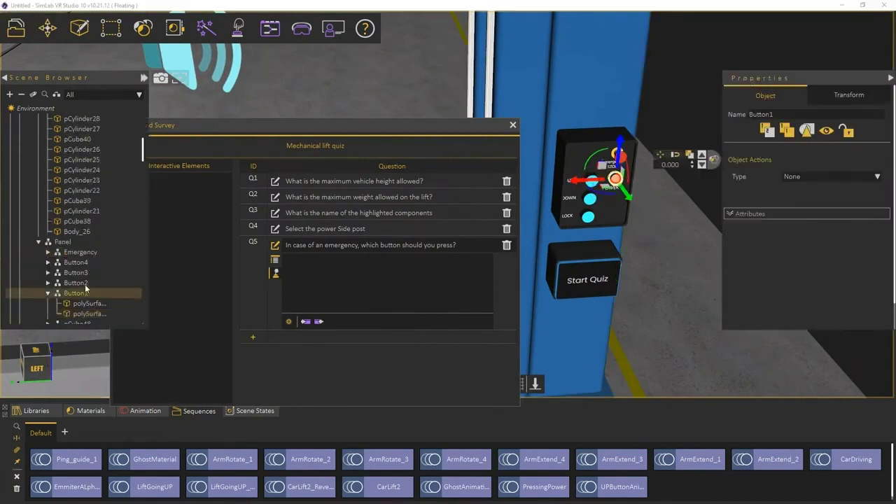
left_click(86, 283, "ctrl")
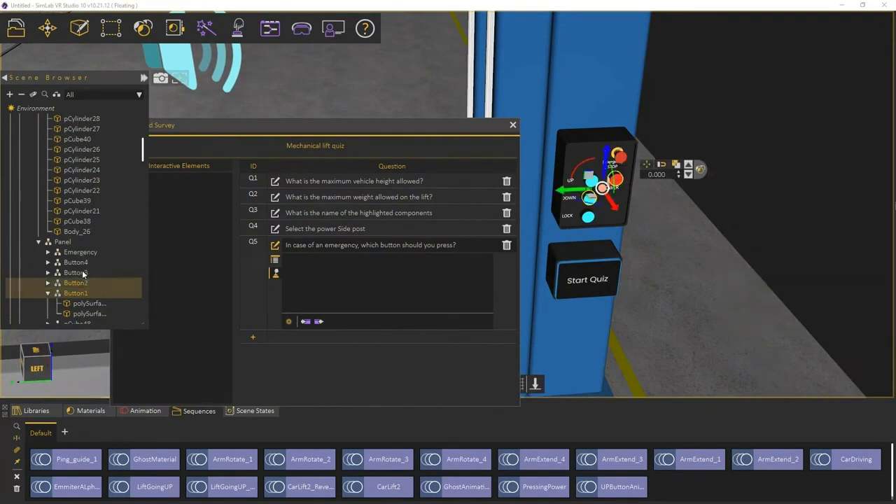
left_click(83, 273, "ctrl")
left_click(80, 253, "ctrl")
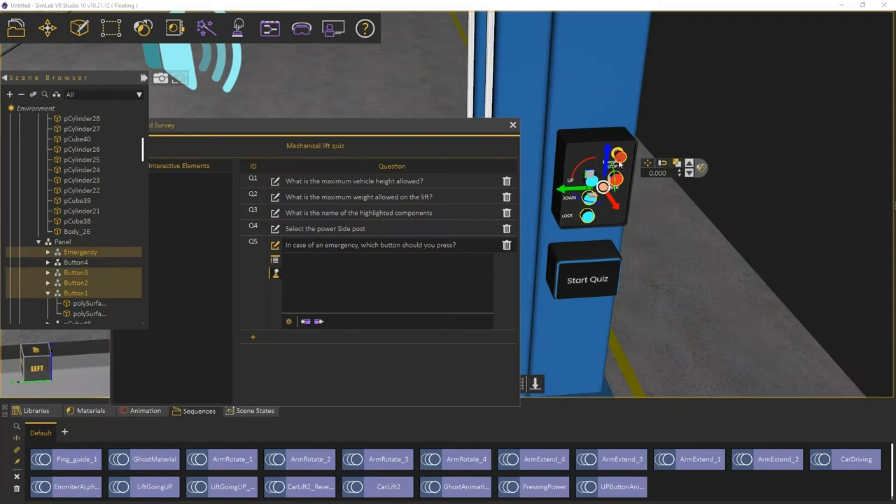
left_click_drag(288, 128, 317, 120)
left_click(145, 161)
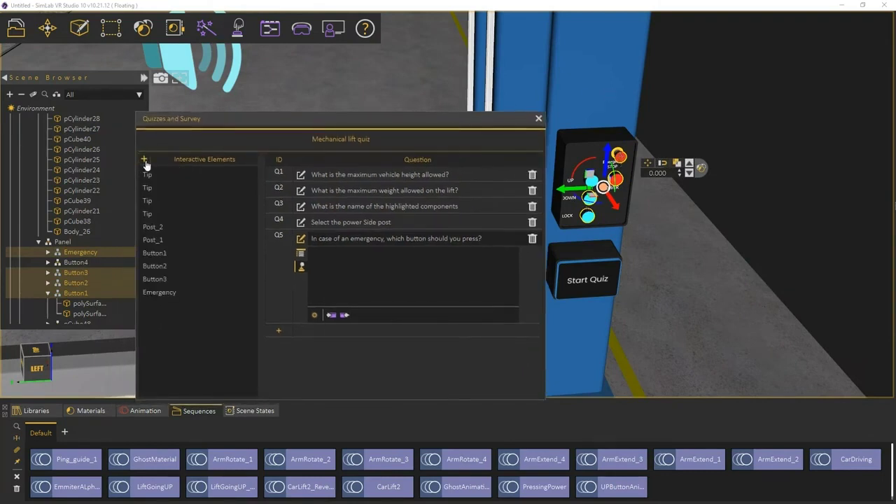
Make Button1, Button2, Button3 and Emergency the four Q5 answers, then close the quiz editor.
left_click(250, 257)
left_click(251, 266)
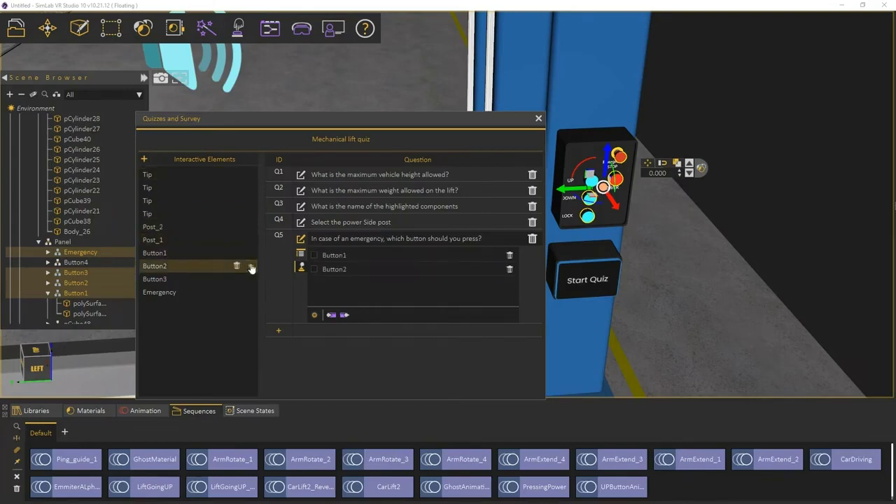
left_click(251, 280)
left_click(252, 293)
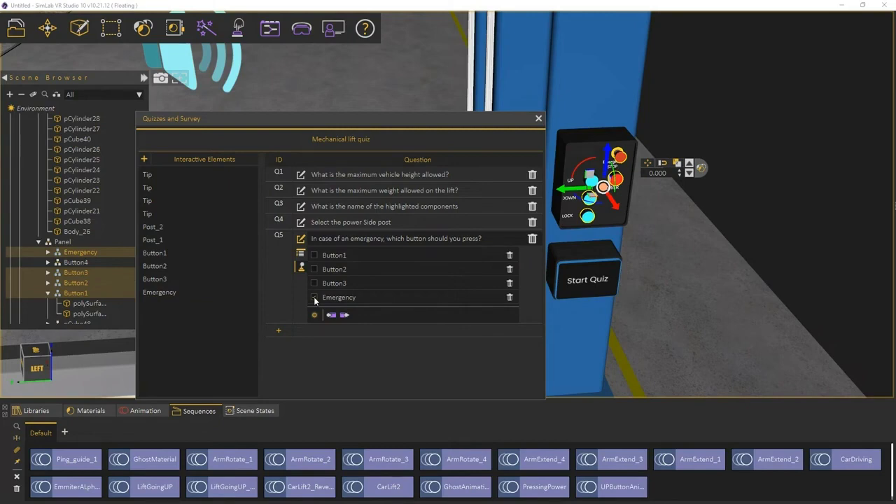
left_click(538, 119)
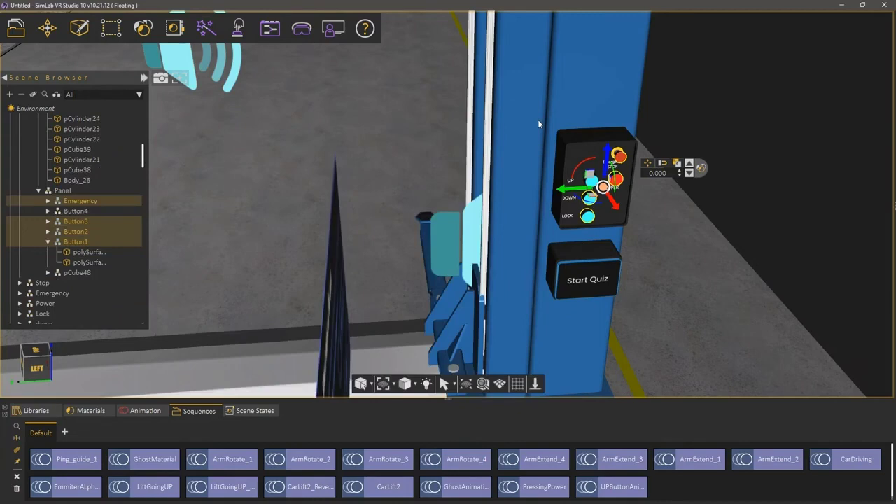
In Training Builder, add a Node Triggered event targeting the Start Quiz object (Assembly-5).
left_click(569, 279)
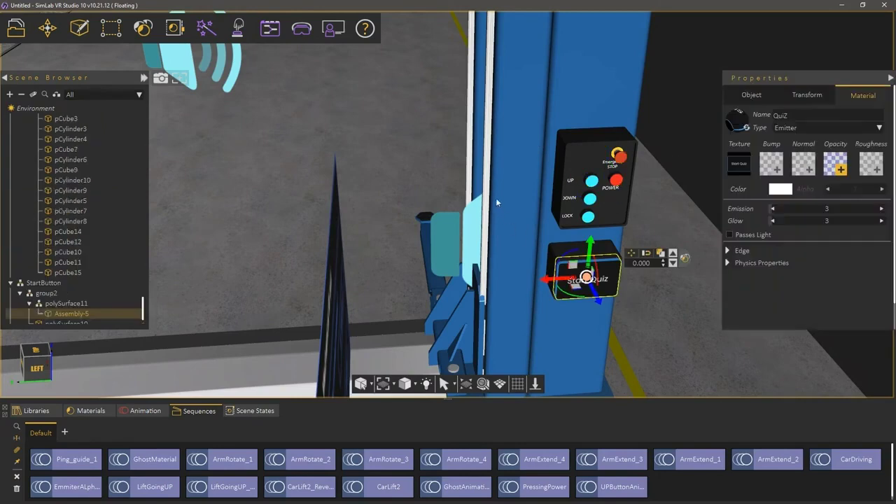
left_click_drag(496, 197, 294, 112)
left_click(271, 28)
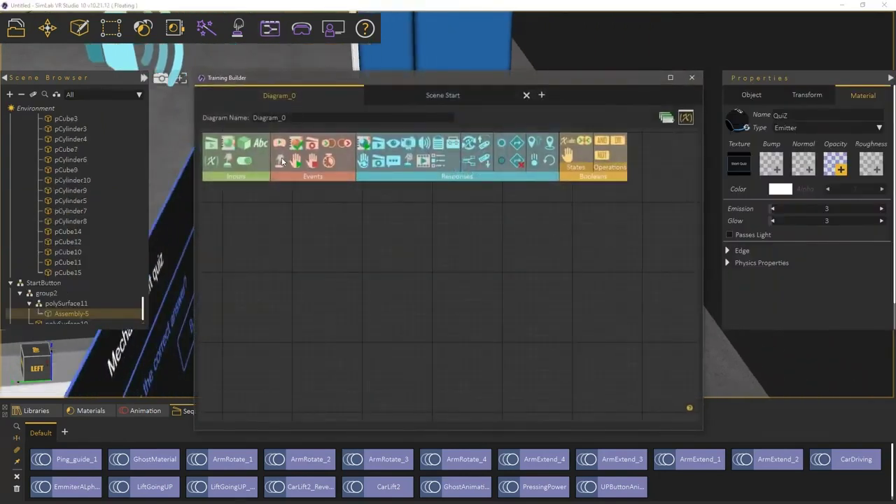
left_click_drag(282, 161, 319, 242)
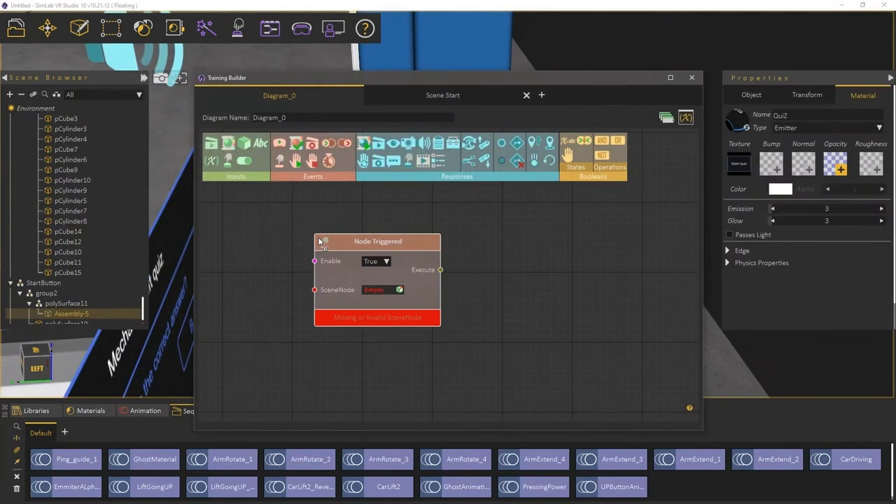
left_click(399, 289)
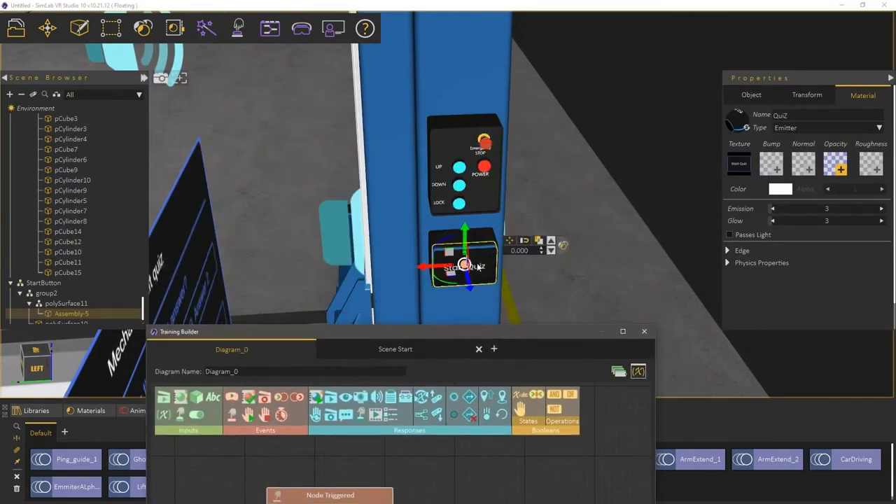
left_click_drag(466, 337, 409, 105)
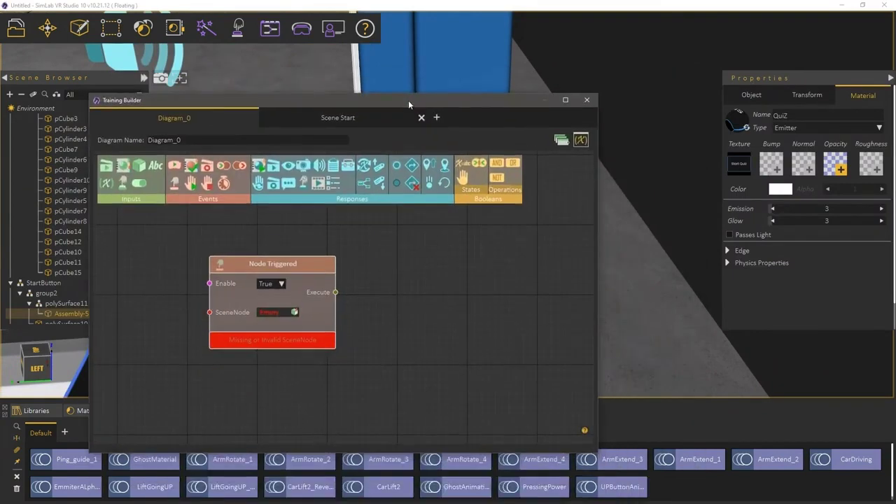
left_click(300, 311)
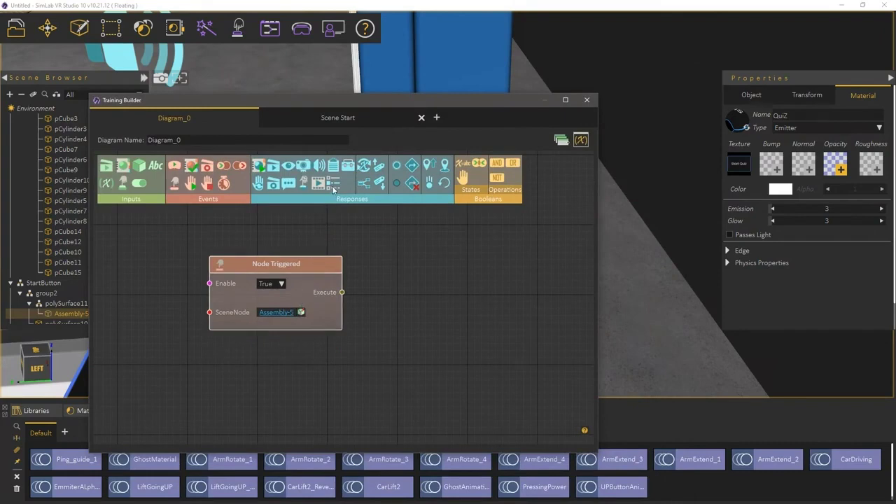
Connect an Activate Quiz response set to the Mechanical lift quiz, then choose Show in Viewer.
left_click_drag(418, 290, 443, 271)
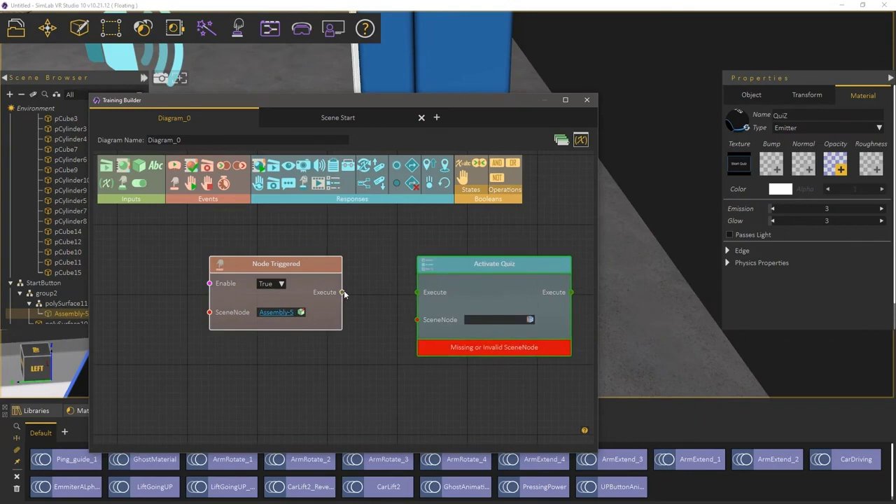
left_click_drag(343, 292, 418, 293)
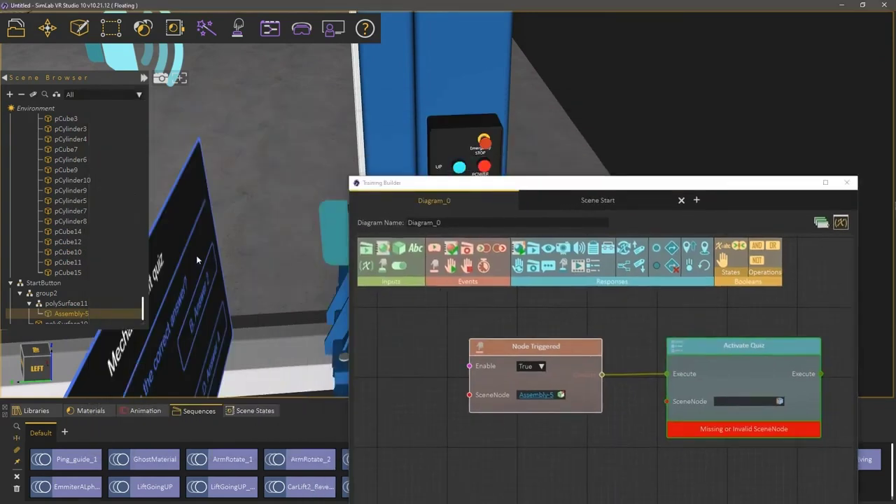
left_click(197, 260)
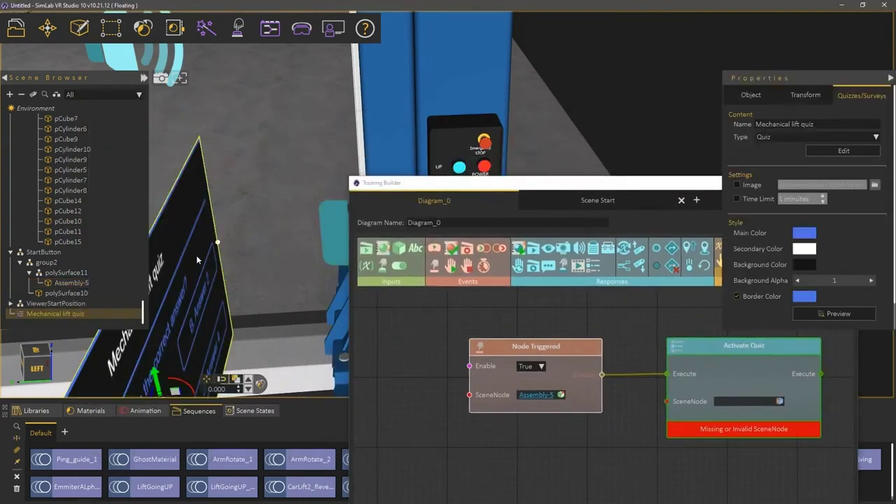
left_click_drag(471, 183, 293, 135)
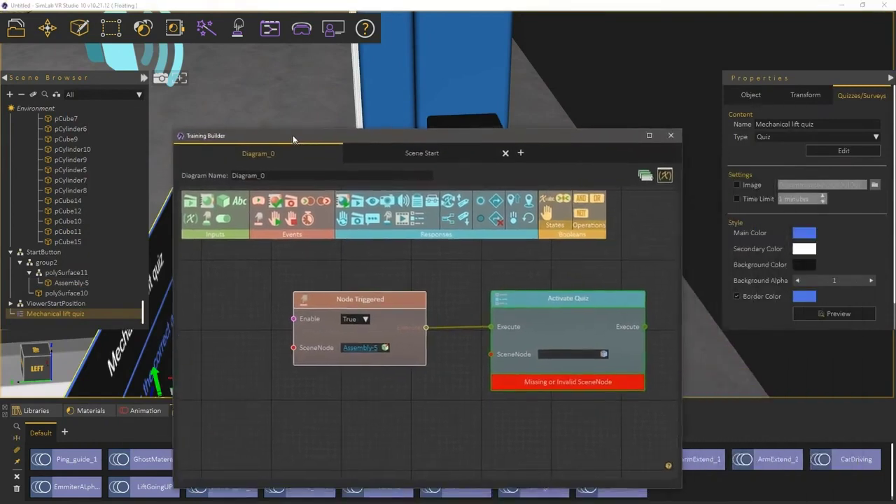
left_click(600, 352)
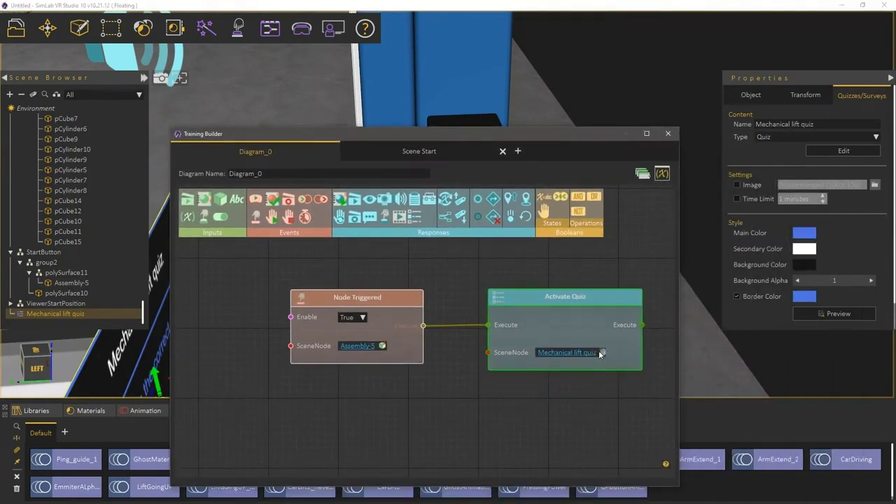
left_click(667, 134)
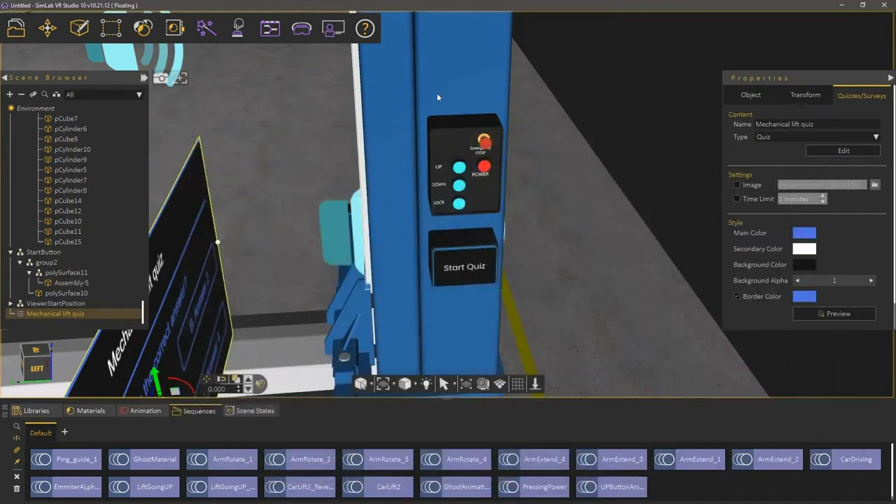
left_click(304, 32)
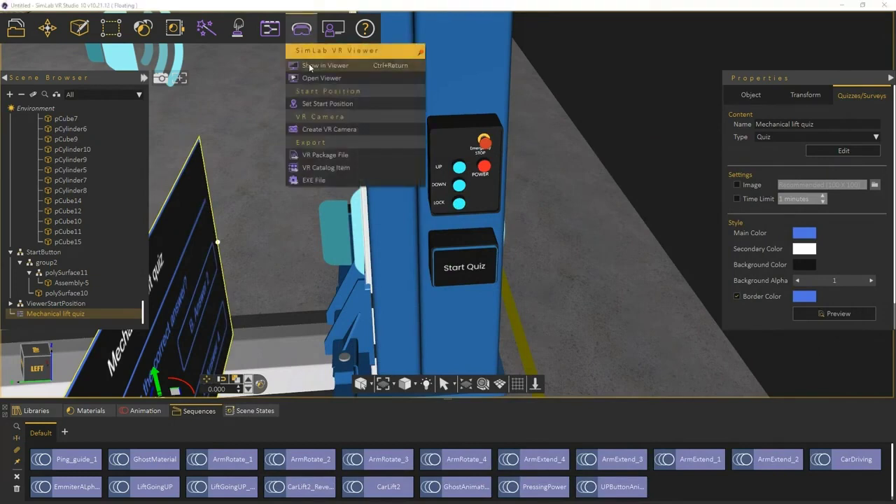
left_click(309, 65)
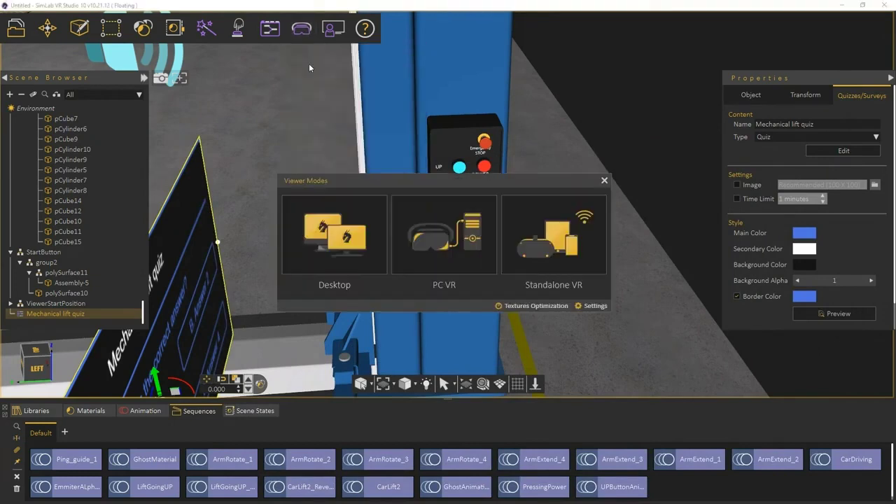
Launch the lift scene in SimLab VR Viewer using PC VR mode.
left_click(429, 252)
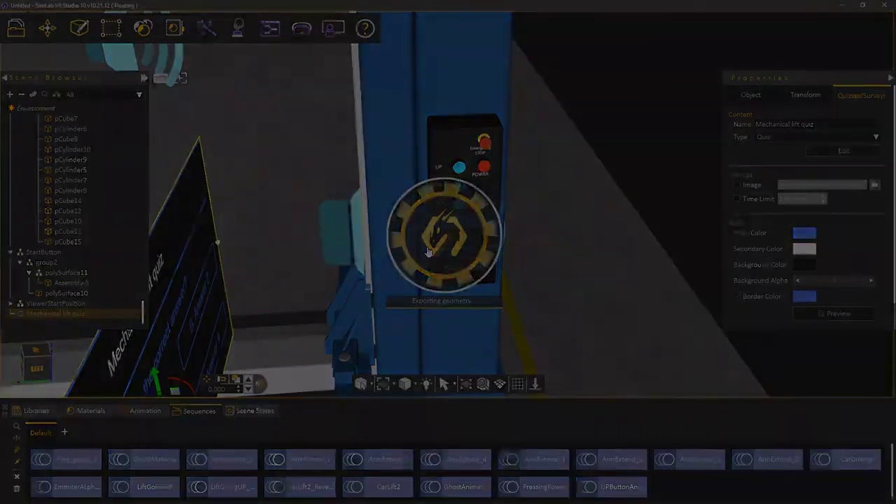